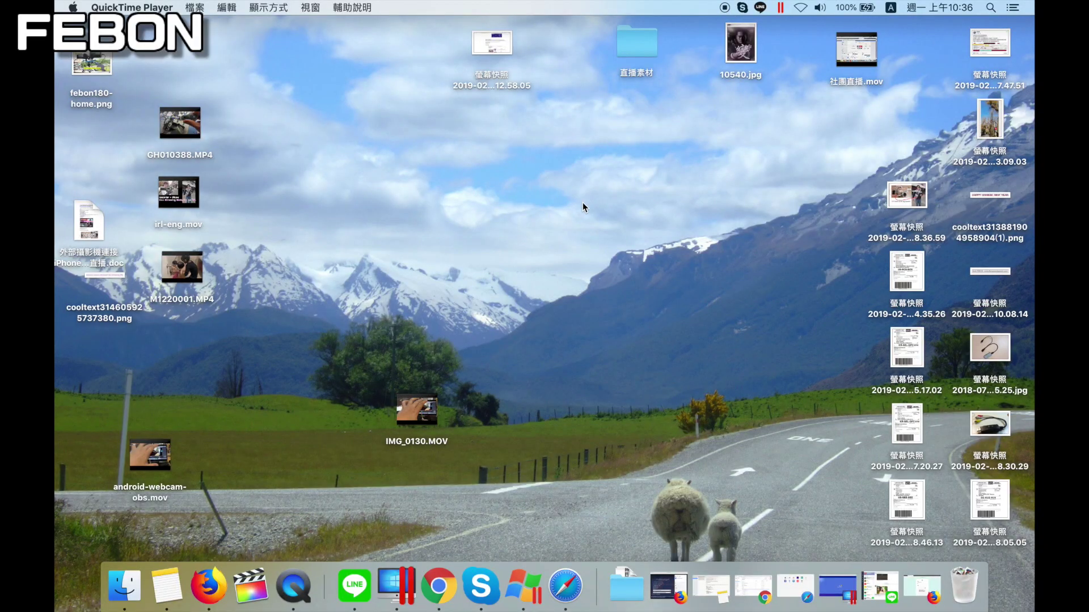
Launch OBS Studio from Launchpad to open the empty Scene 2 workspace
key("F4")
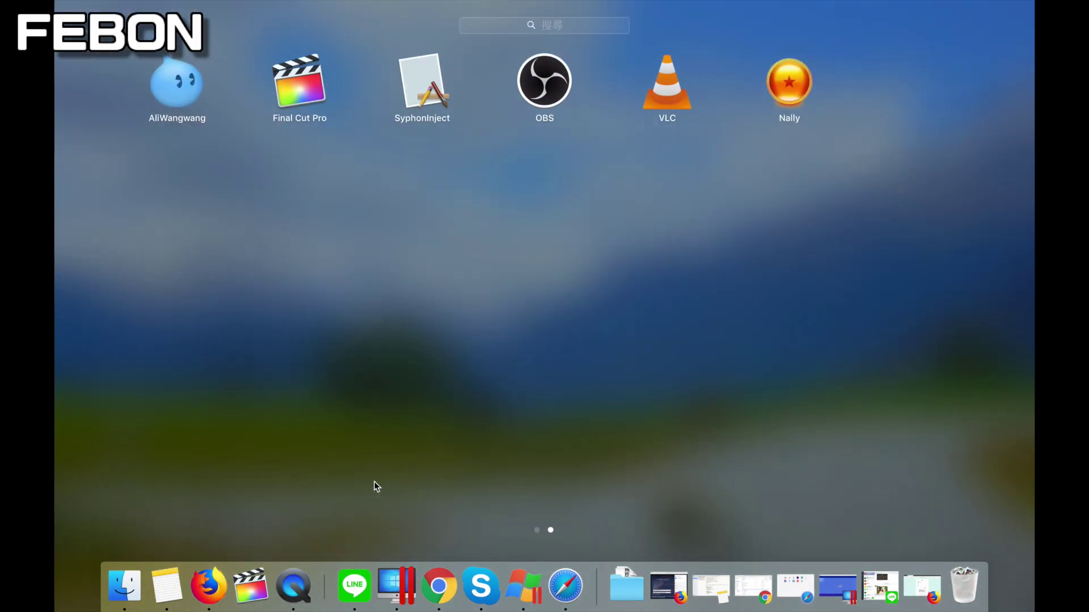
left_click(536, 102)
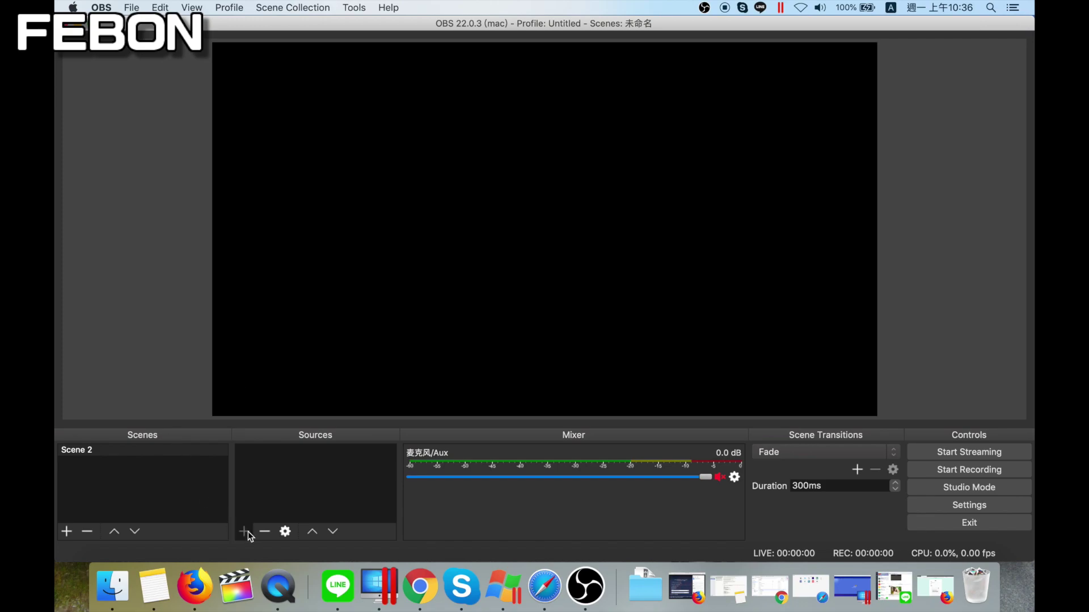
Add a Video Capture Device source named feobn180 using the HDMI Grabber #3 device
left_click(244, 531)
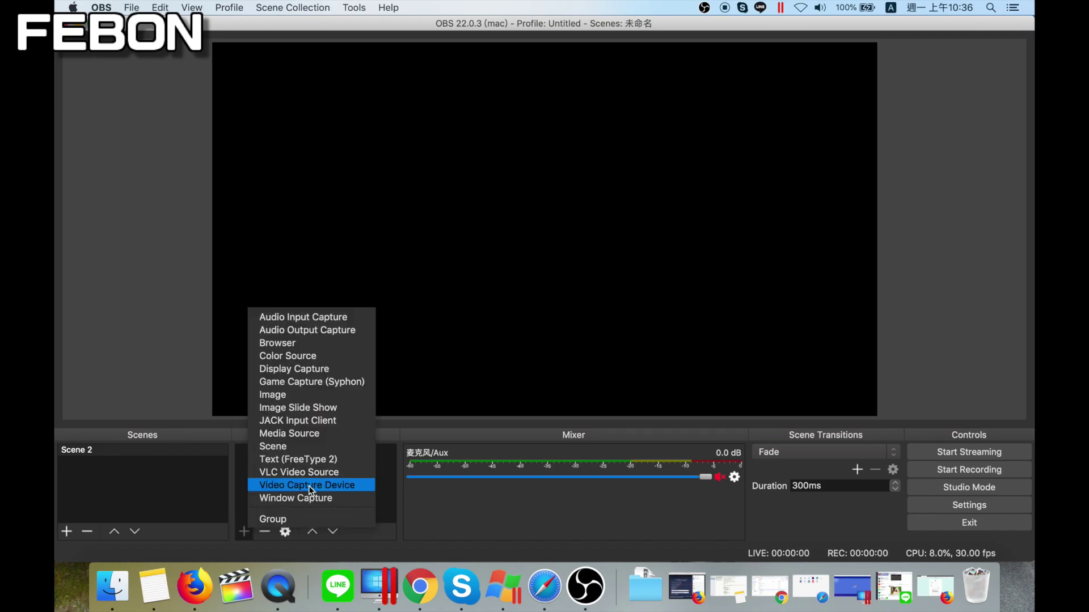
left_click(308, 485)
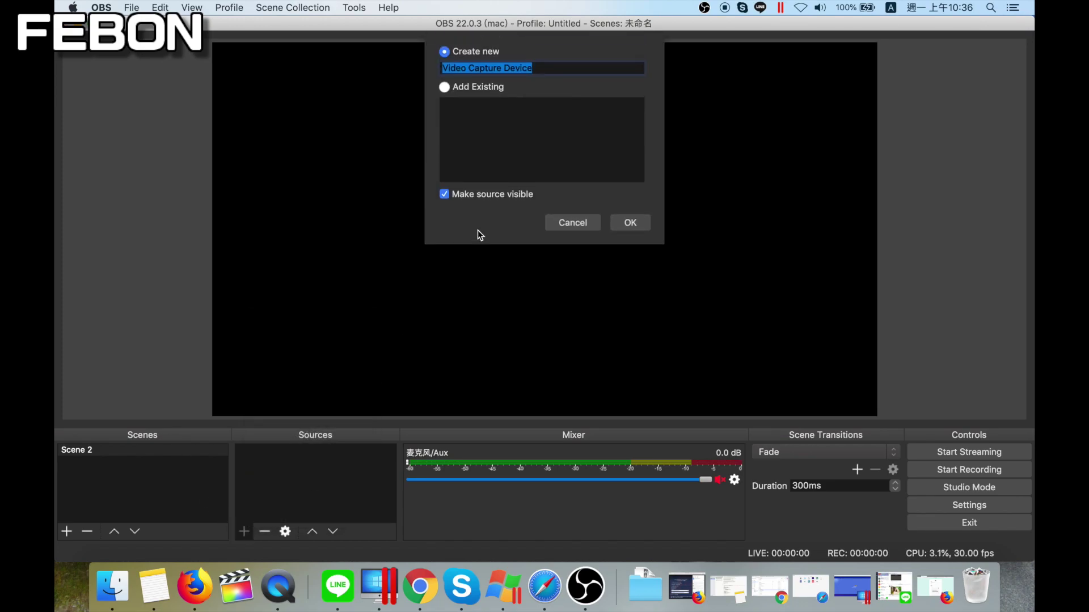
type("feobn180")
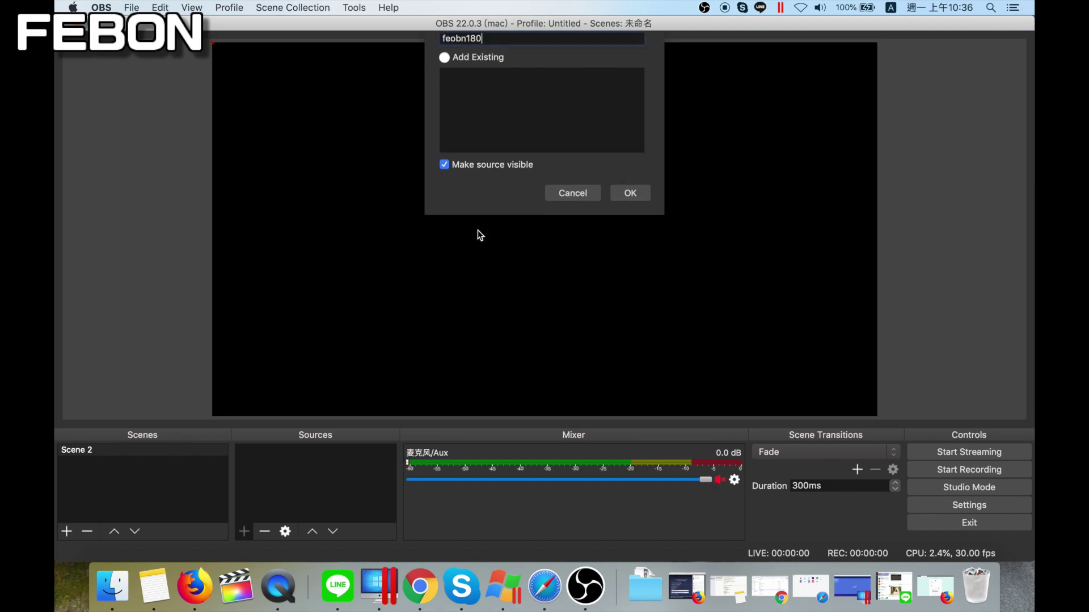
key("Return")
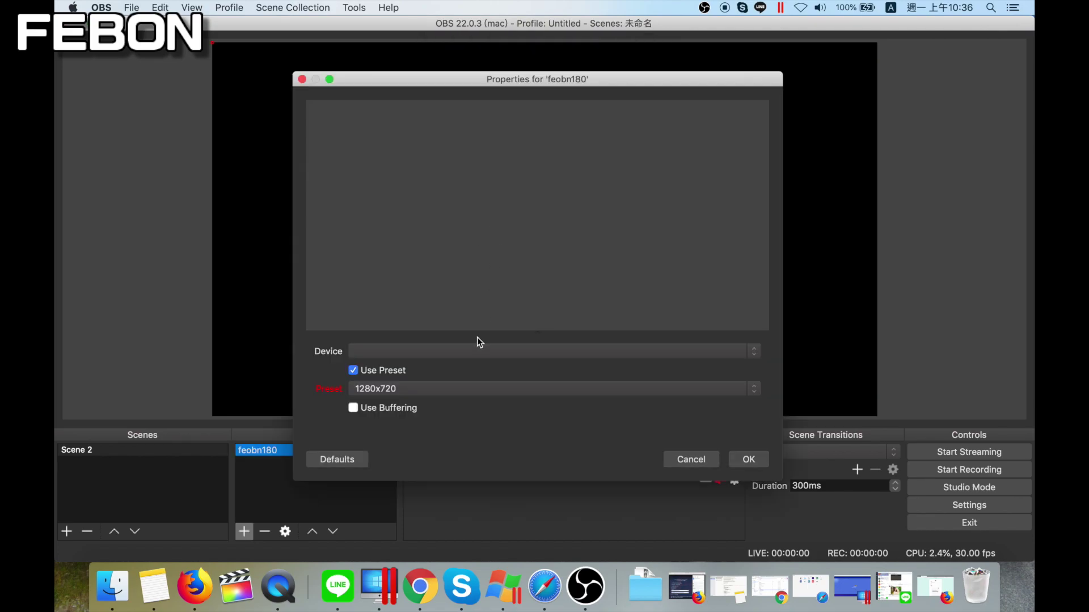
left_click(461, 348)
left_click(430, 372)
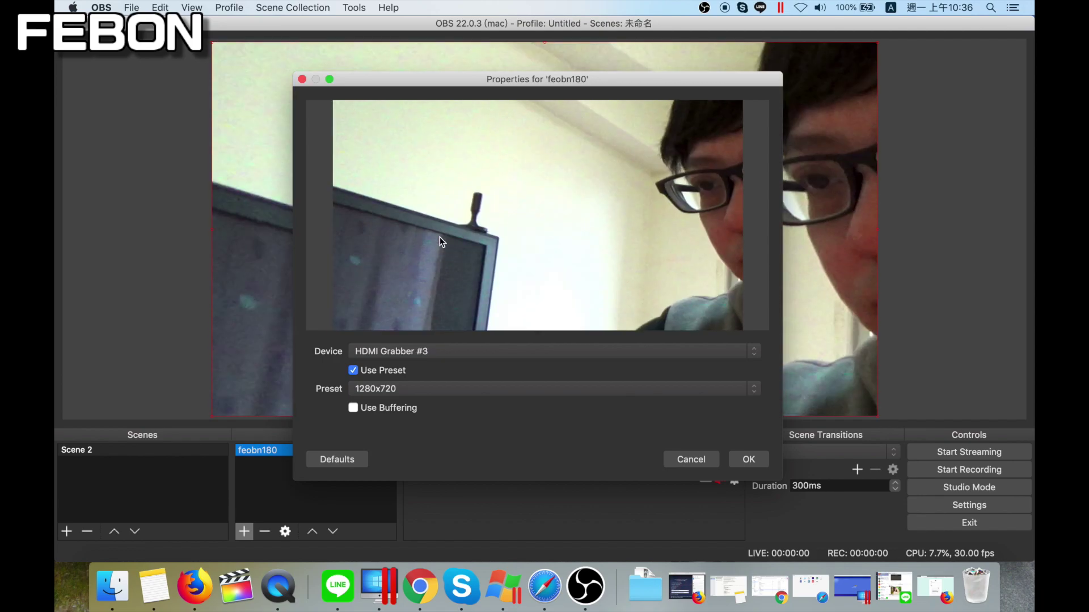
left_click(749, 460)
Add an Audio Input Capture source named 180-audio using the HDMI Audio device
left_click(245, 531)
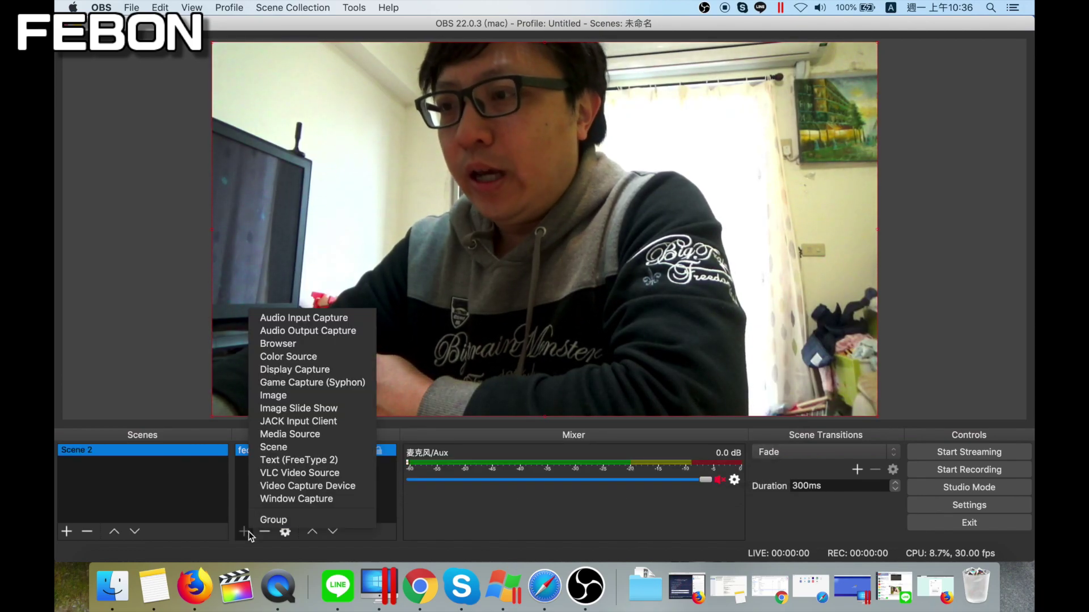
left_click(322, 319)
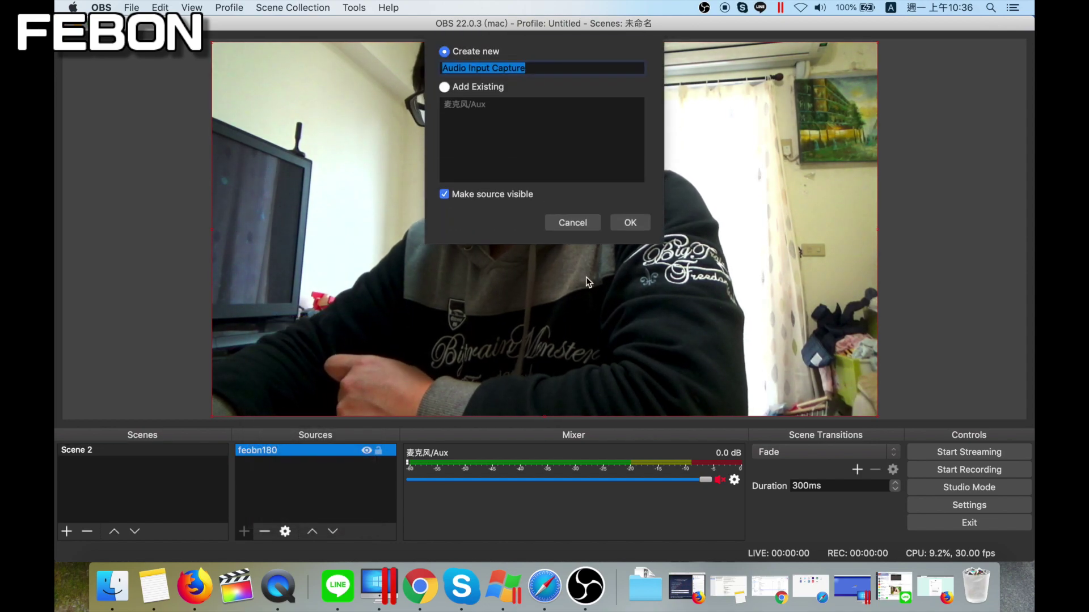
type("180-audio")
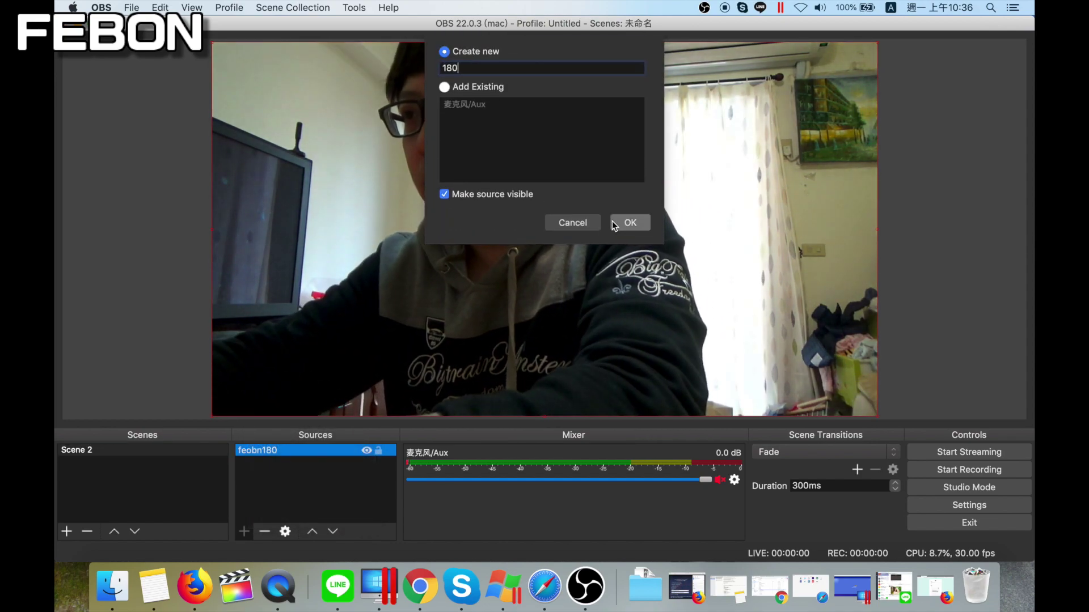
left_click(613, 223)
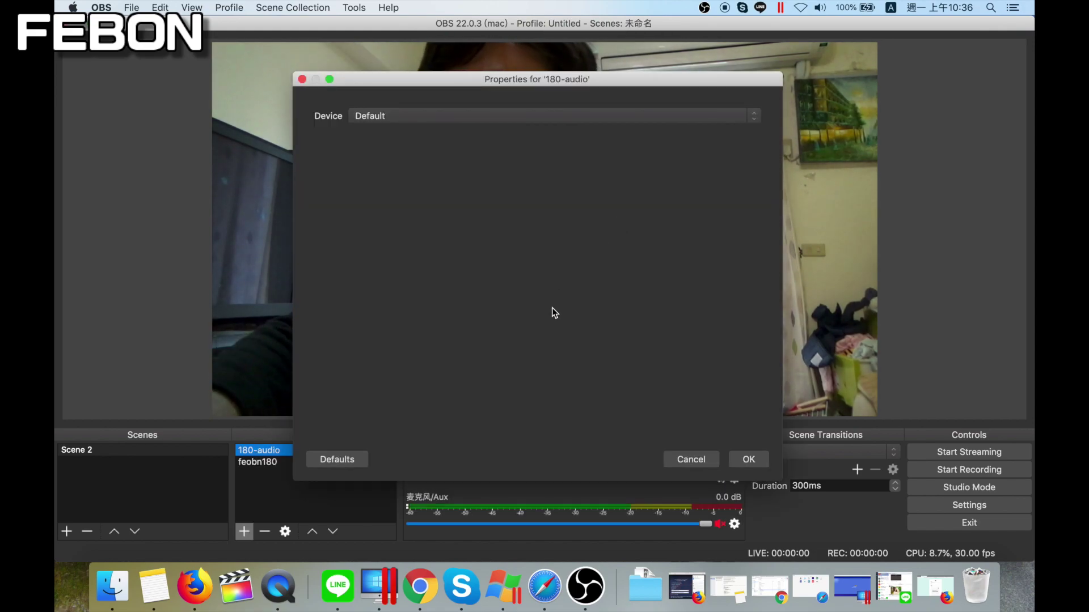
left_click(414, 117)
left_click(401, 141)
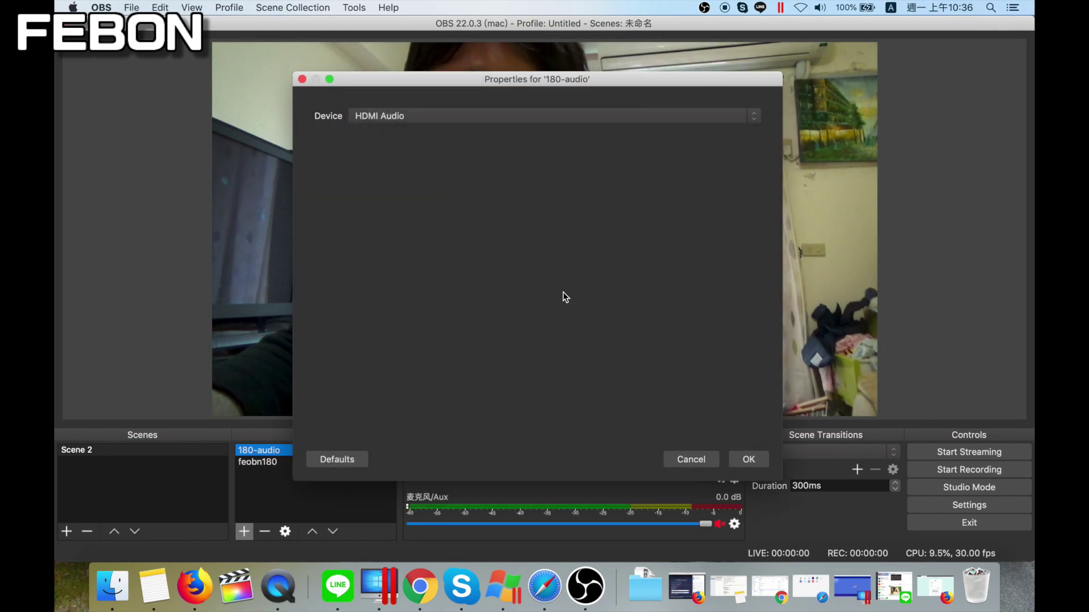
key("Return")
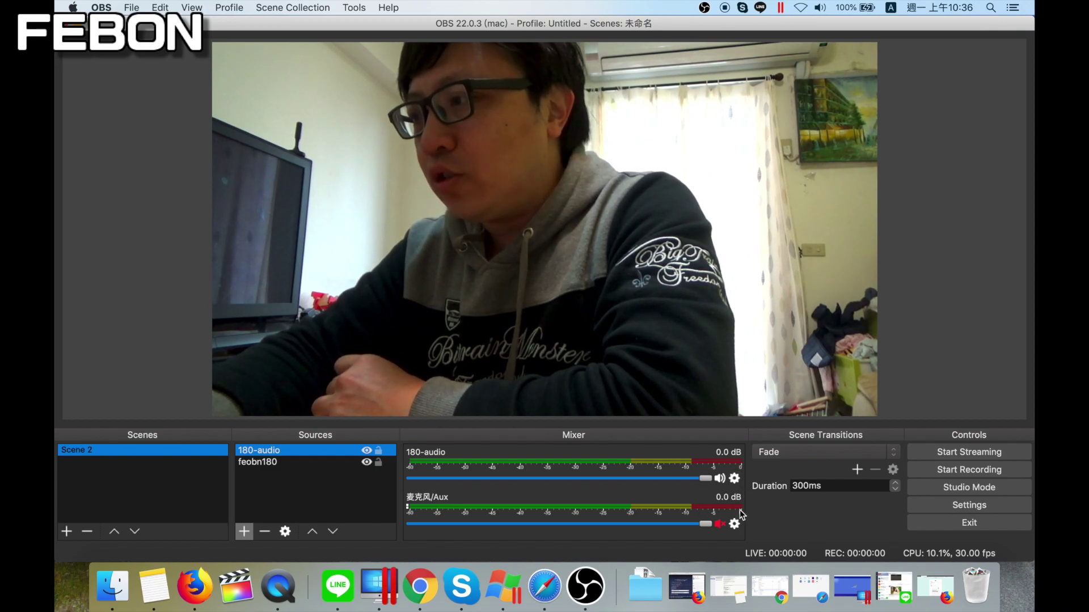
Set the 180-audio sync offset to 250 ms in Advanced Audio Properties
left_click(734, 478)
left_click(754, 480)
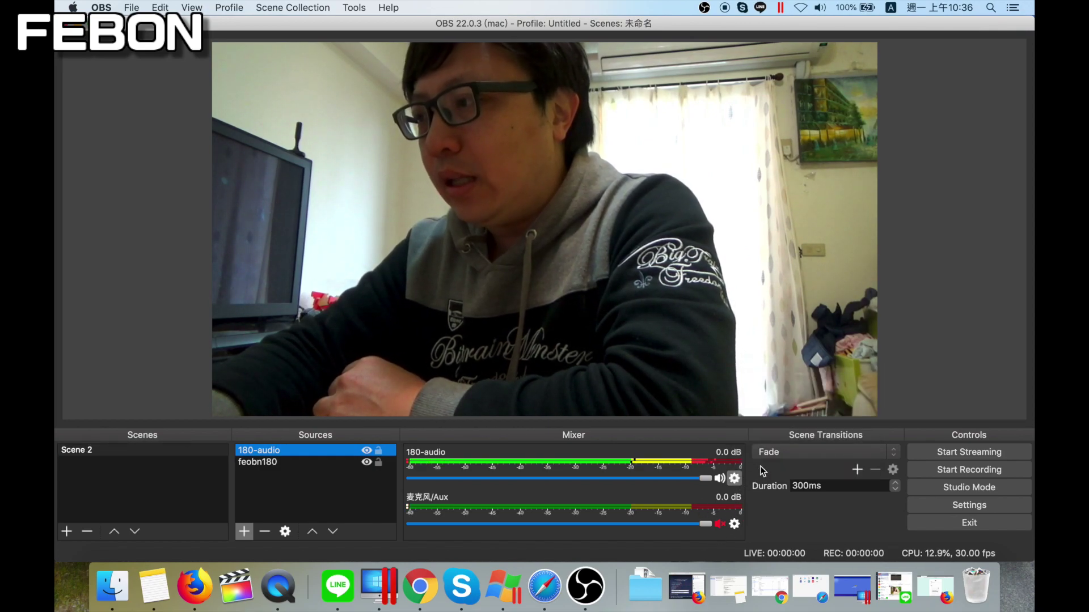
left_click(736, 478)
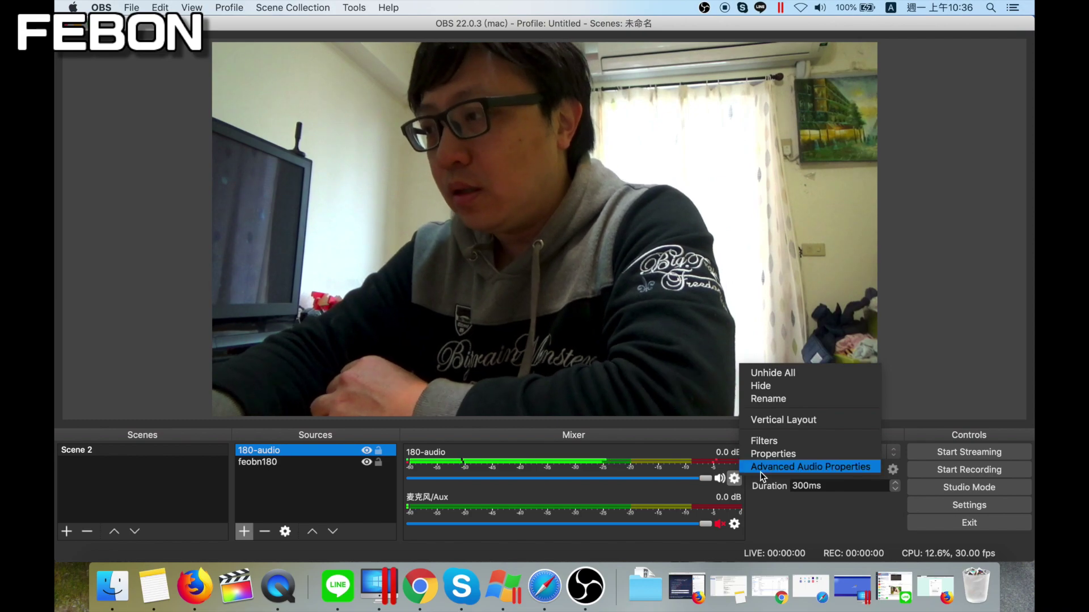
left_click(762, 464)
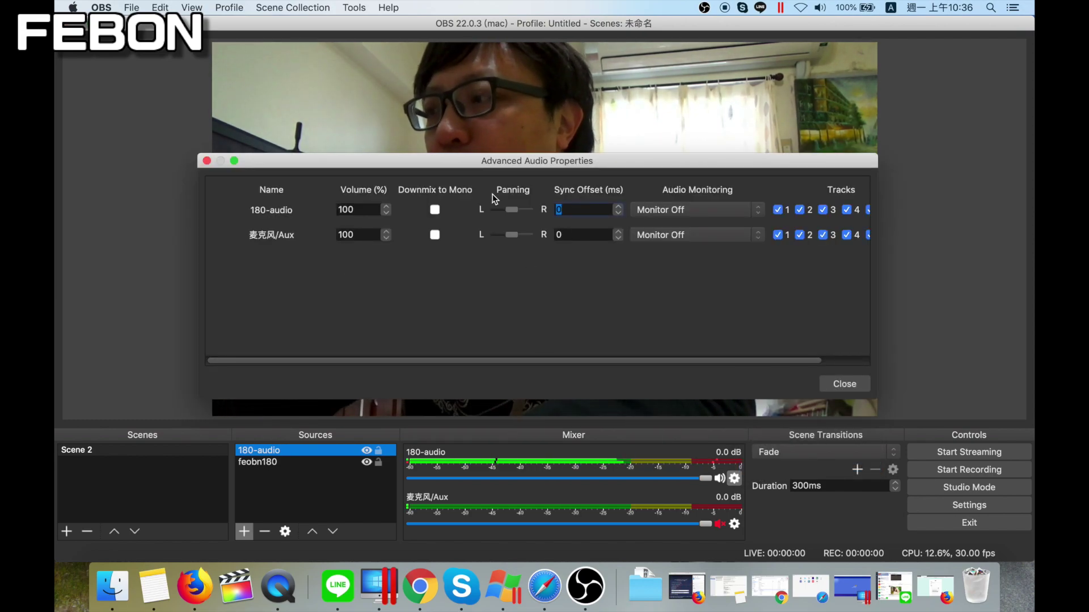
key("BackSpace")
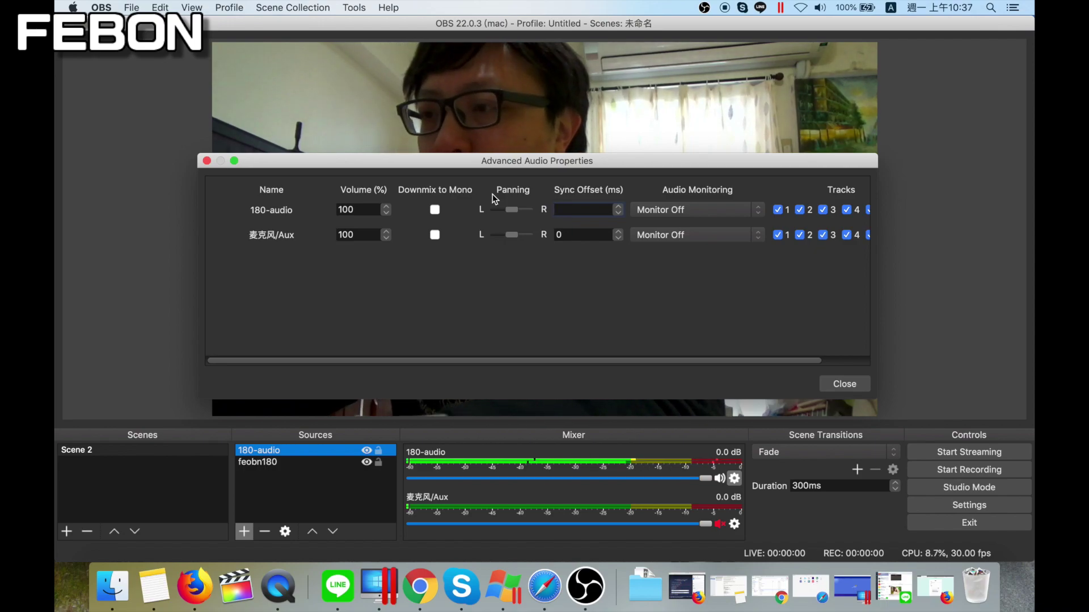
type("250")
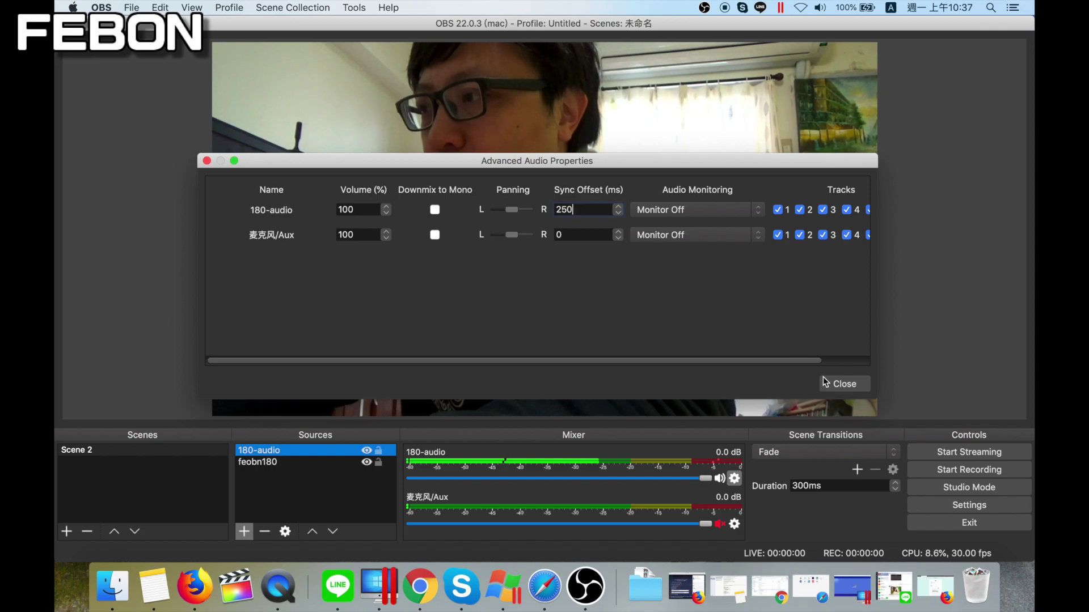
left_click(843, 384)
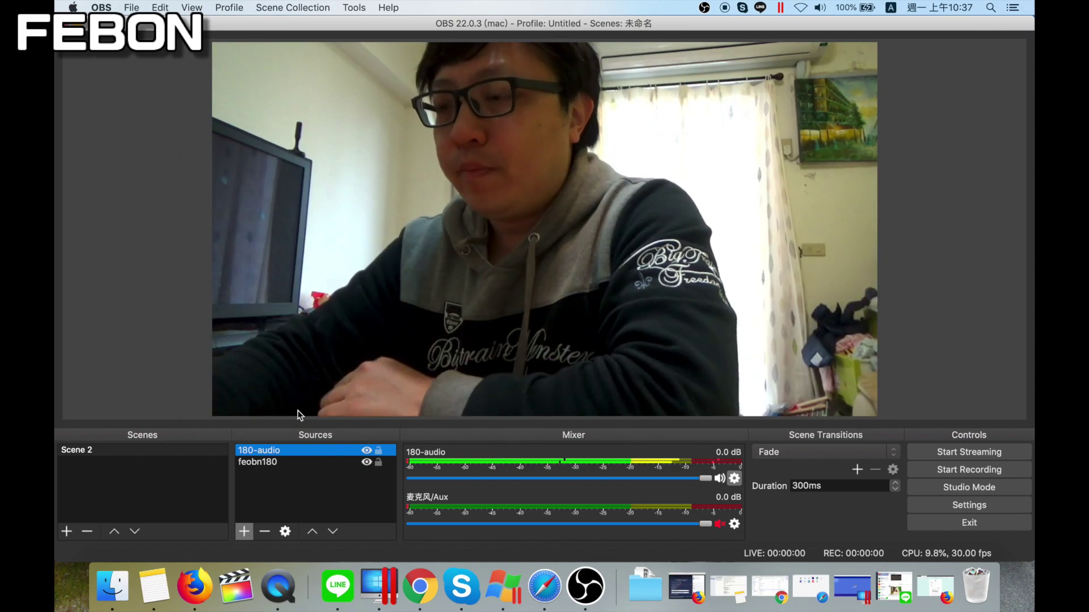
Add an Image source loading the FEBON logo cooltext PNG from Desktop/直播素材/png
left_click(245, 532)
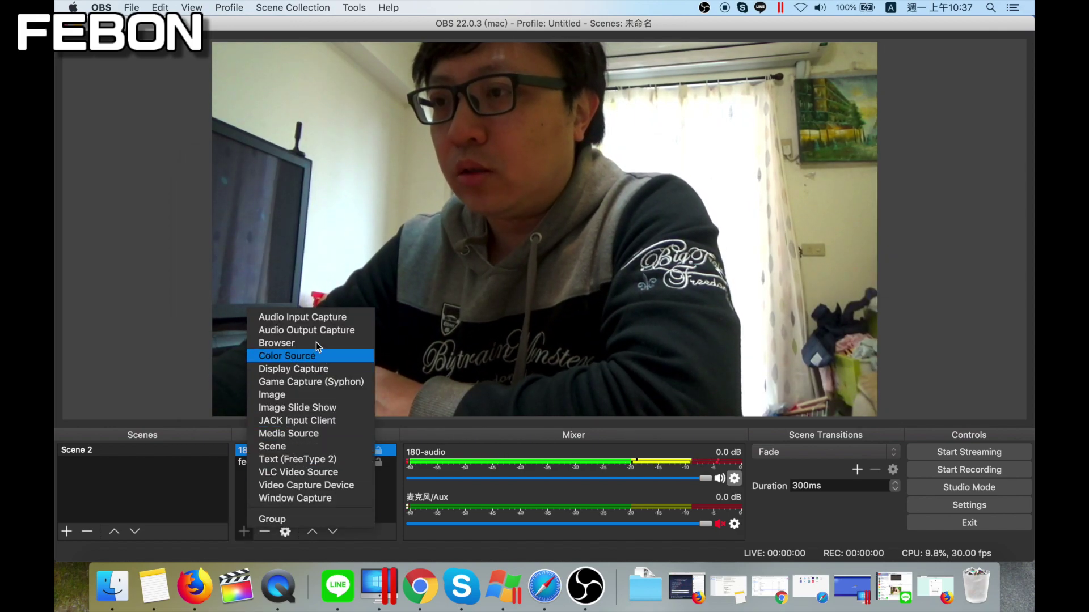
left_click(284, 394)
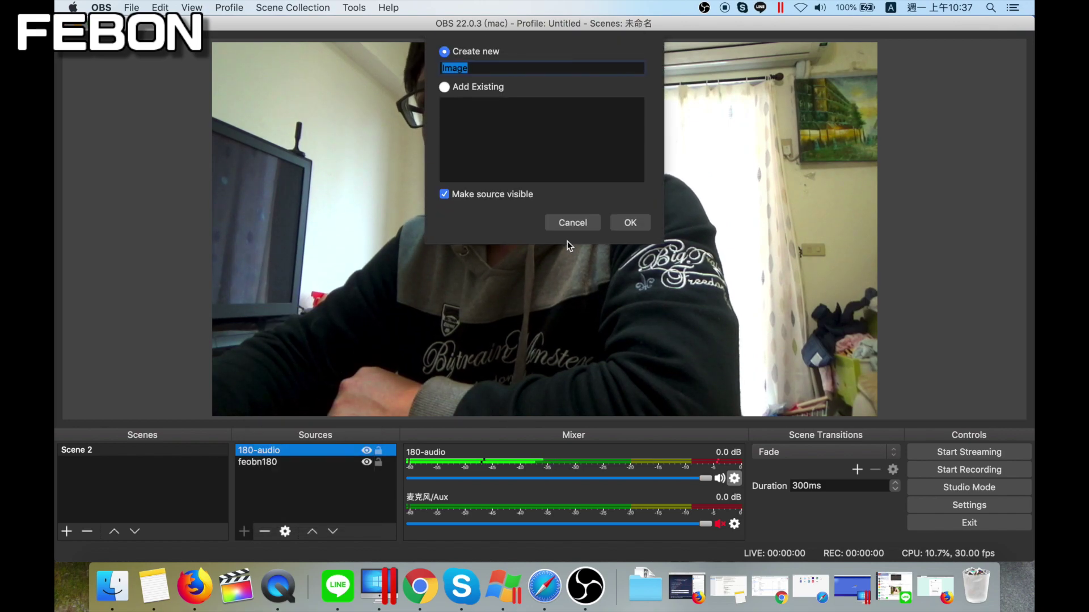
left_click(632, 222)
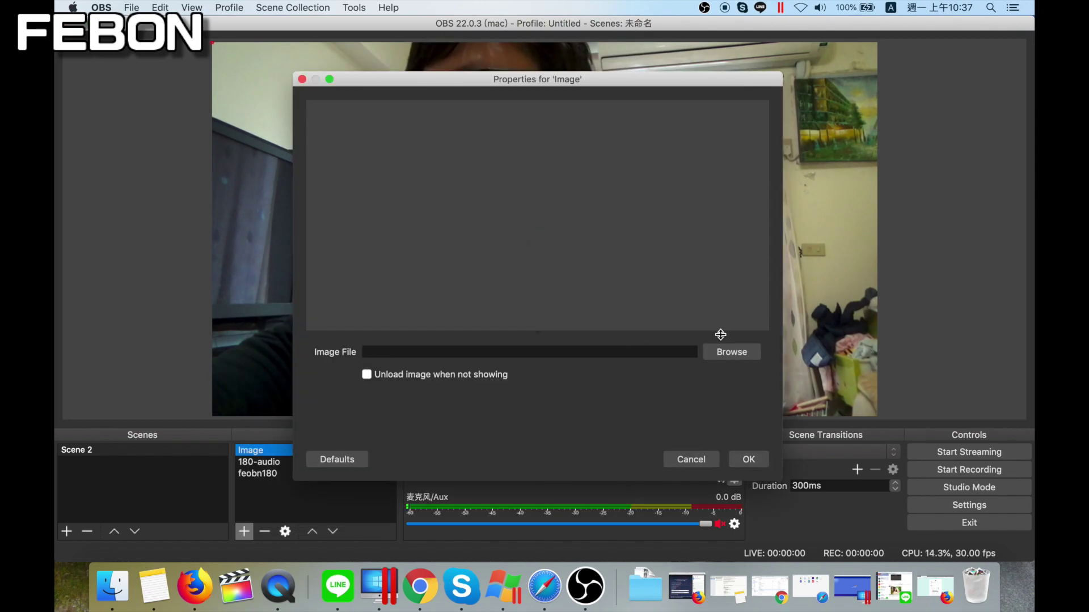
left_click(727, 349)
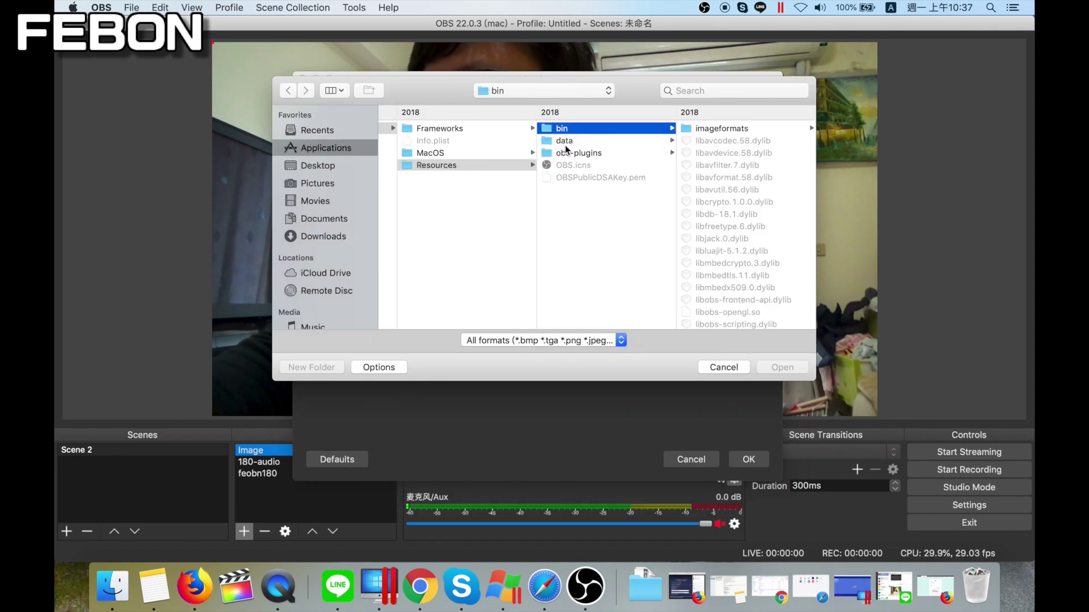
left_click(318, 170)
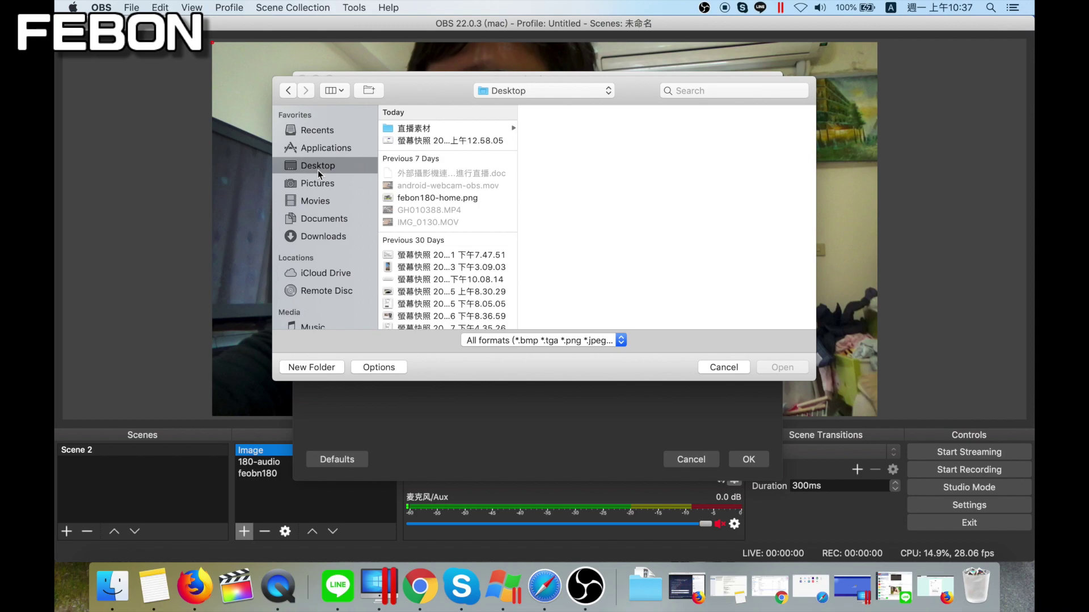
left_click(428, 130)
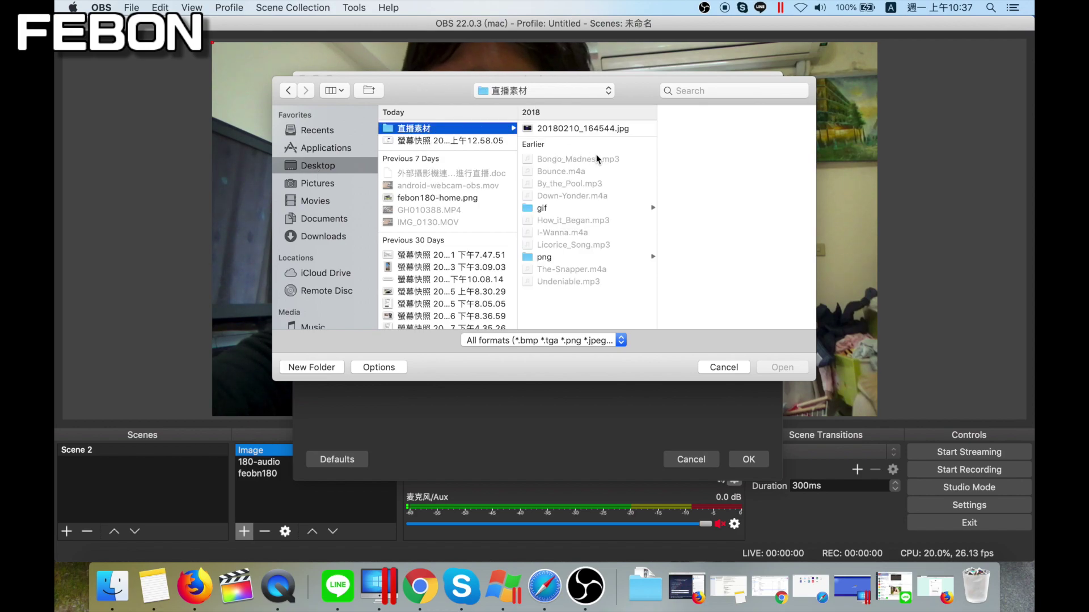
left_click(557, 259)
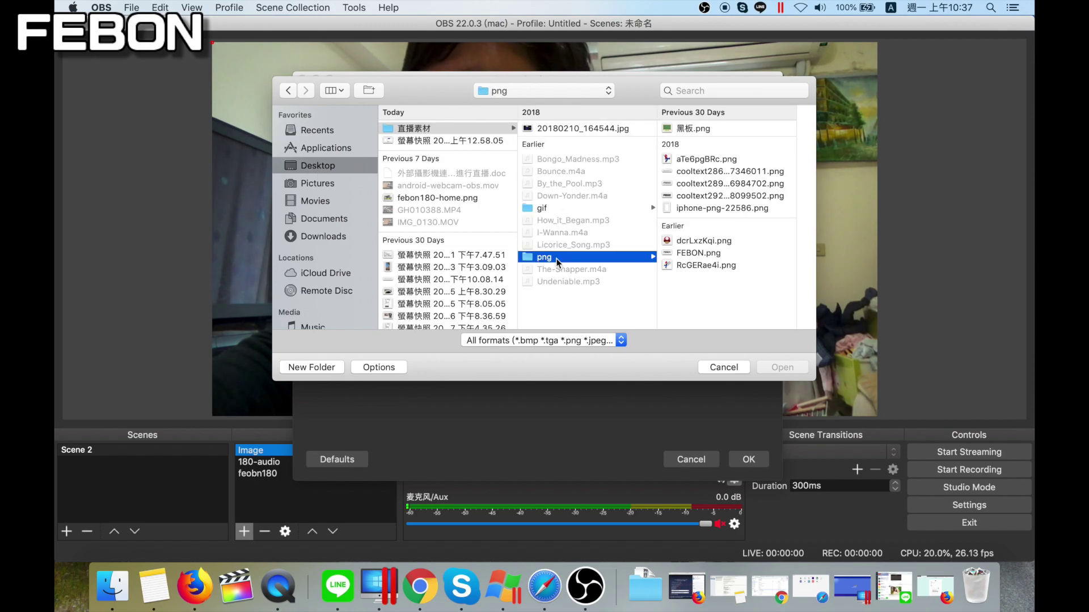
left_click(709, 184)
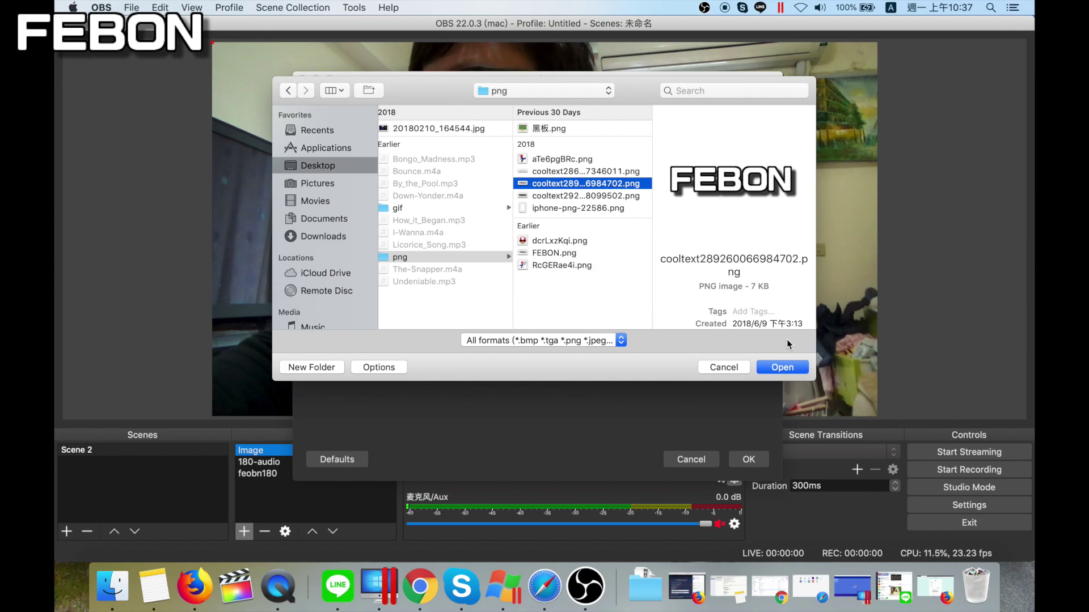
left_click(783, 366)
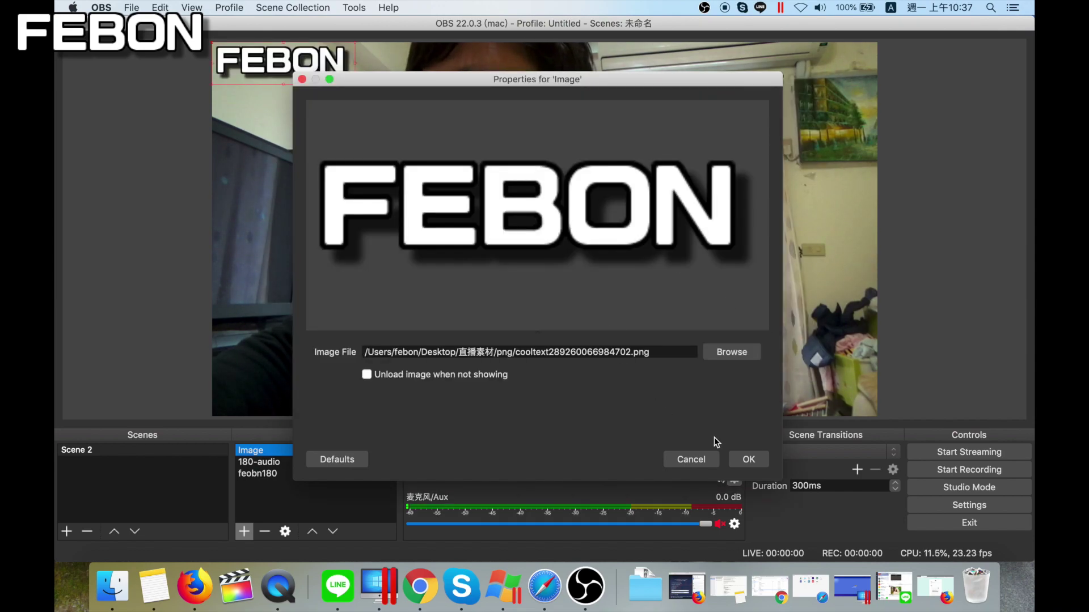
left_click(741, 457)
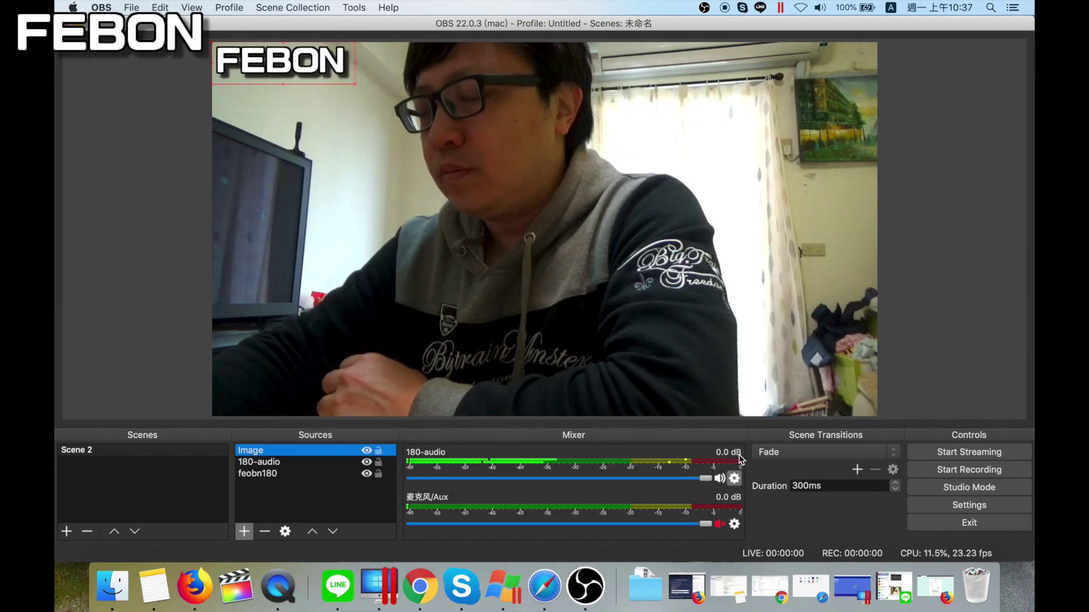
Add Image 2 with the cooltext286 FEBON banner PNG, moved and enlarged along the bottom edge
left_click(245, 533)
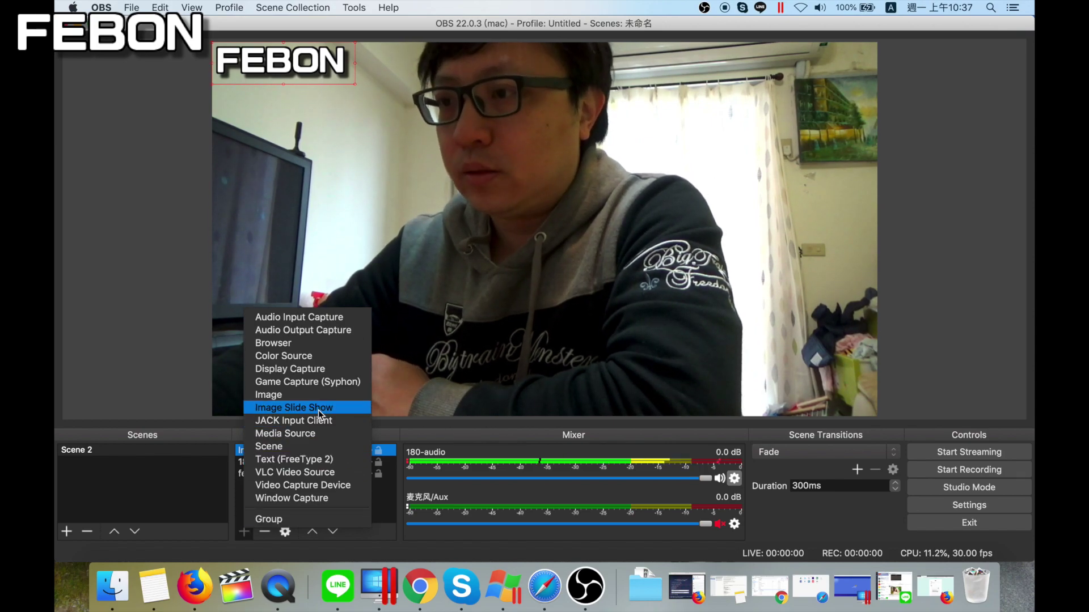
left_click(295, 395)
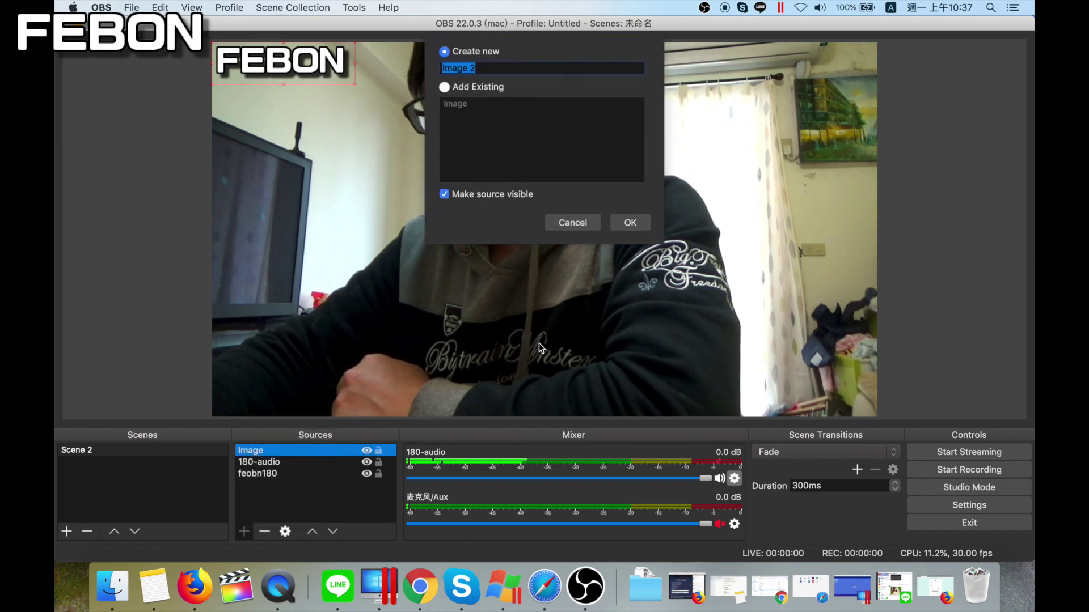
left_click(630, 222)
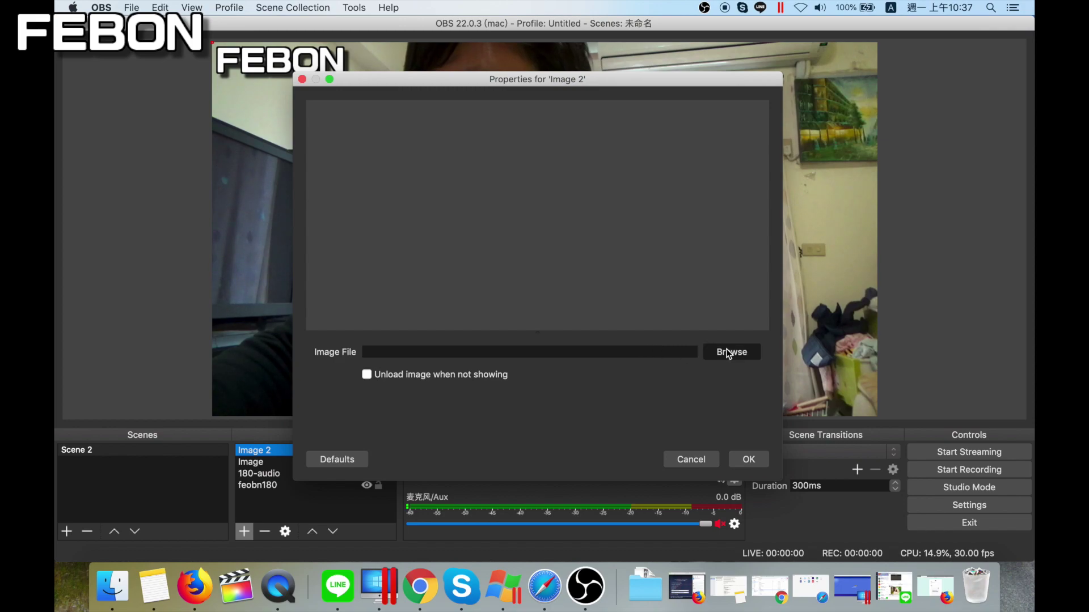
left_click(728, 353)
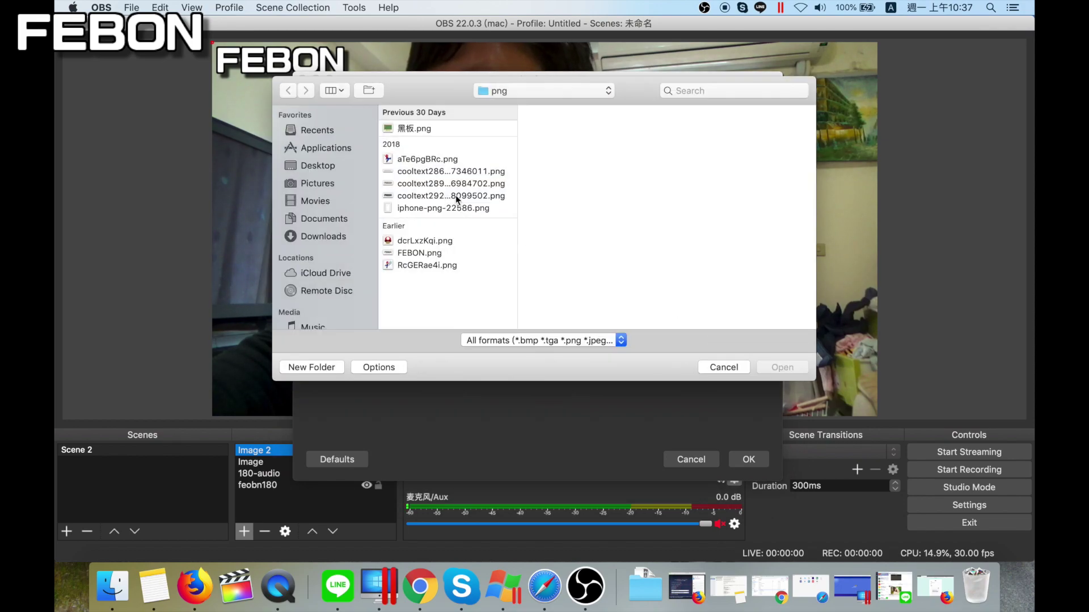
left_click(455, 195)
left_click(451, 185)
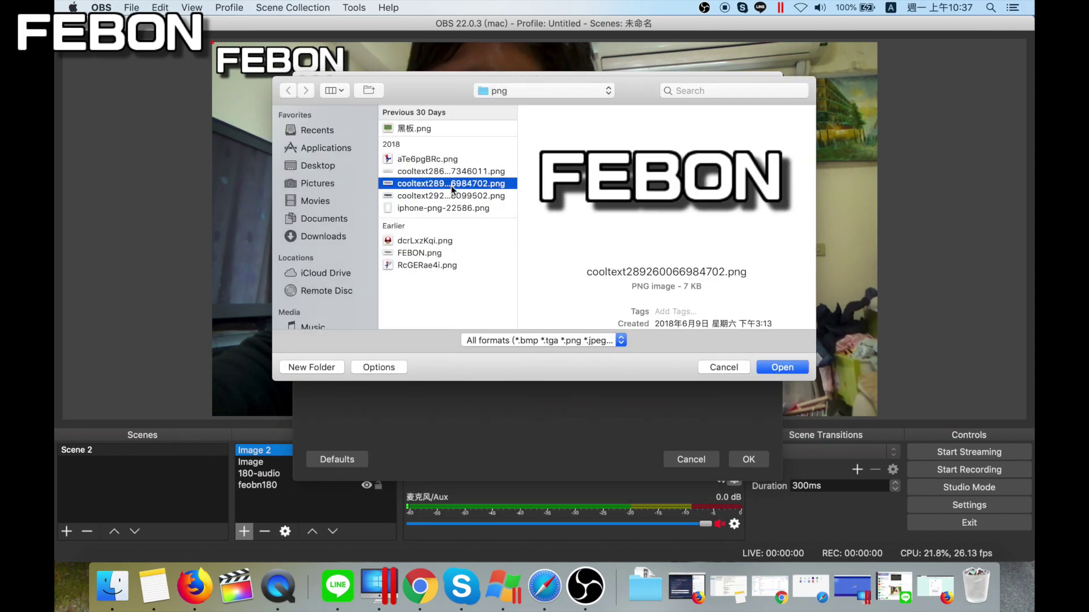
left_click(453, 171)
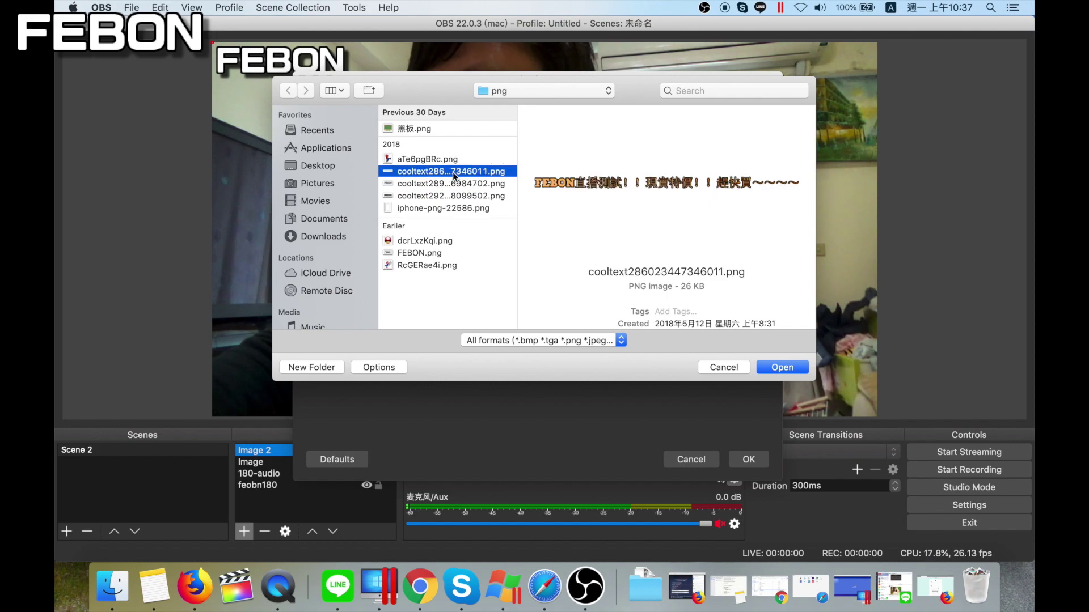
left_click(782, 367)
left_click(749, 459)
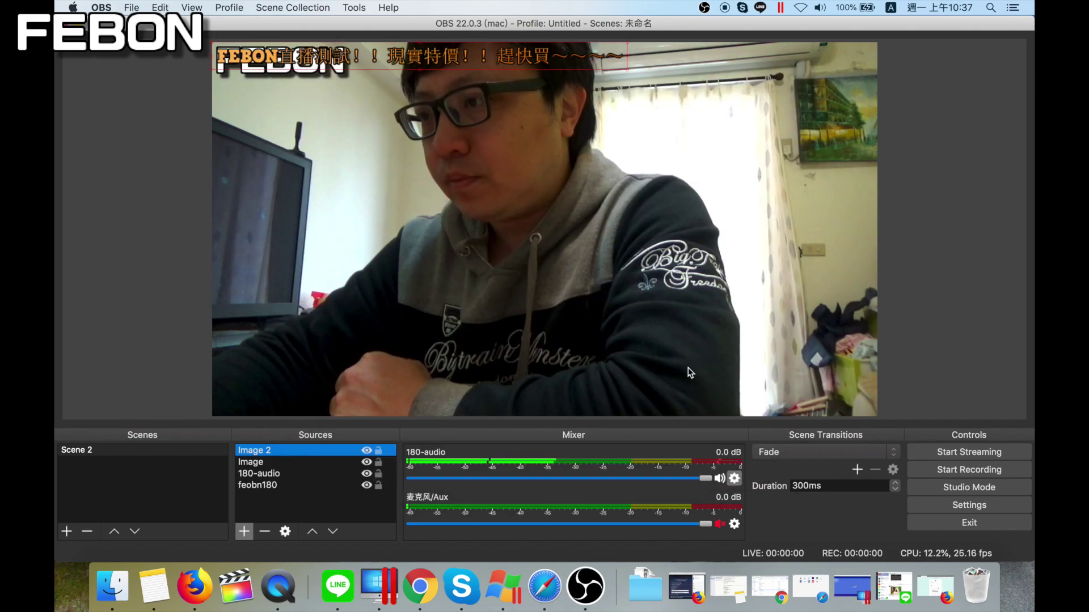
left_click_drag(381, 63, 417, 362)
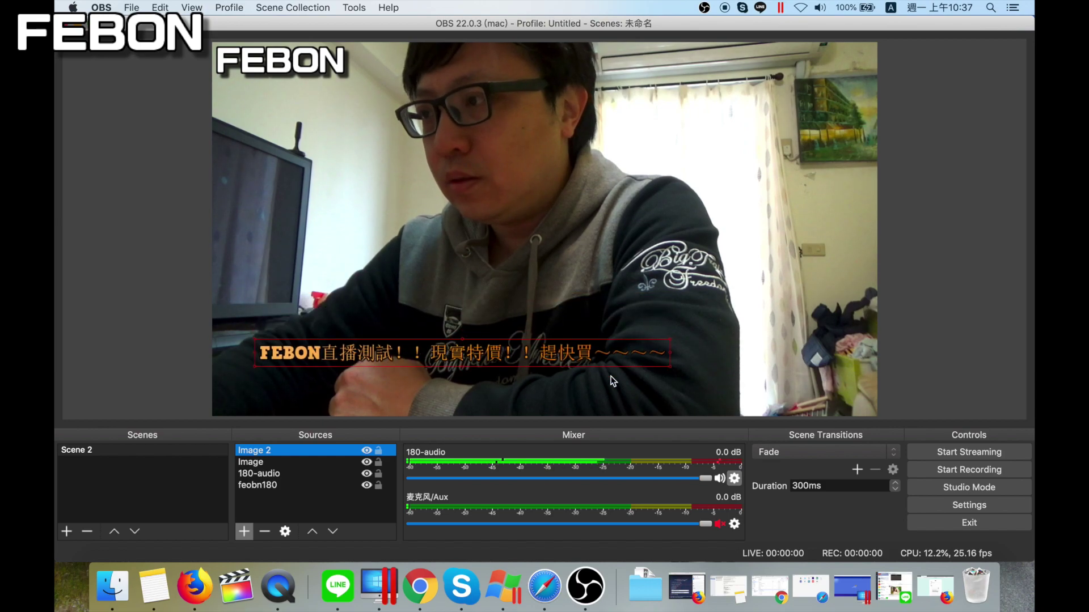
left_click_drag(669, 367, 632, 382)
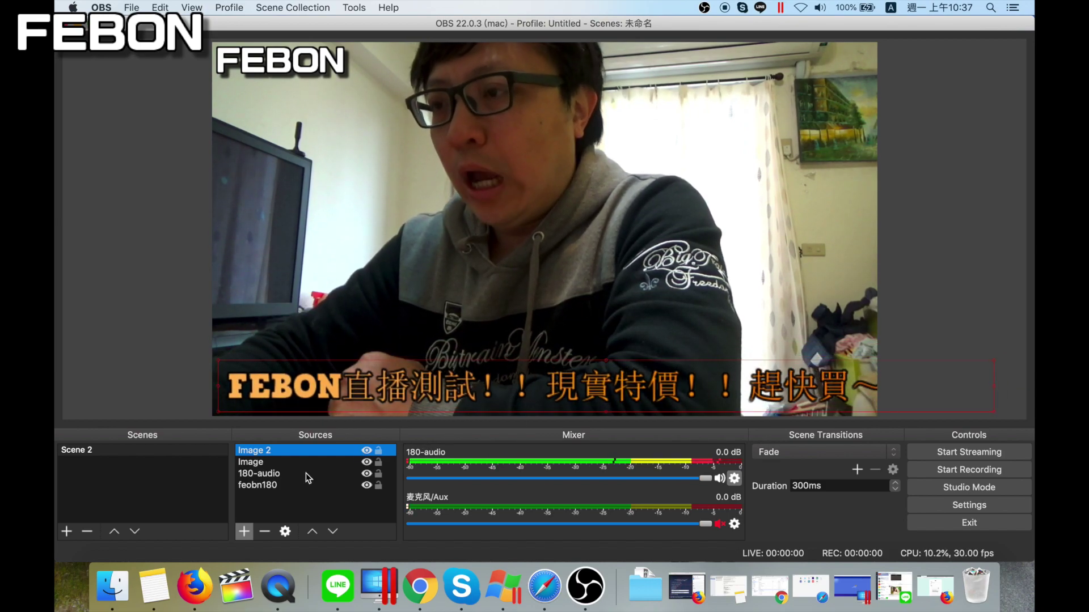
Add a Scroll filter to Image 2 with a horizontal speed of 103
right_click(262, 450)
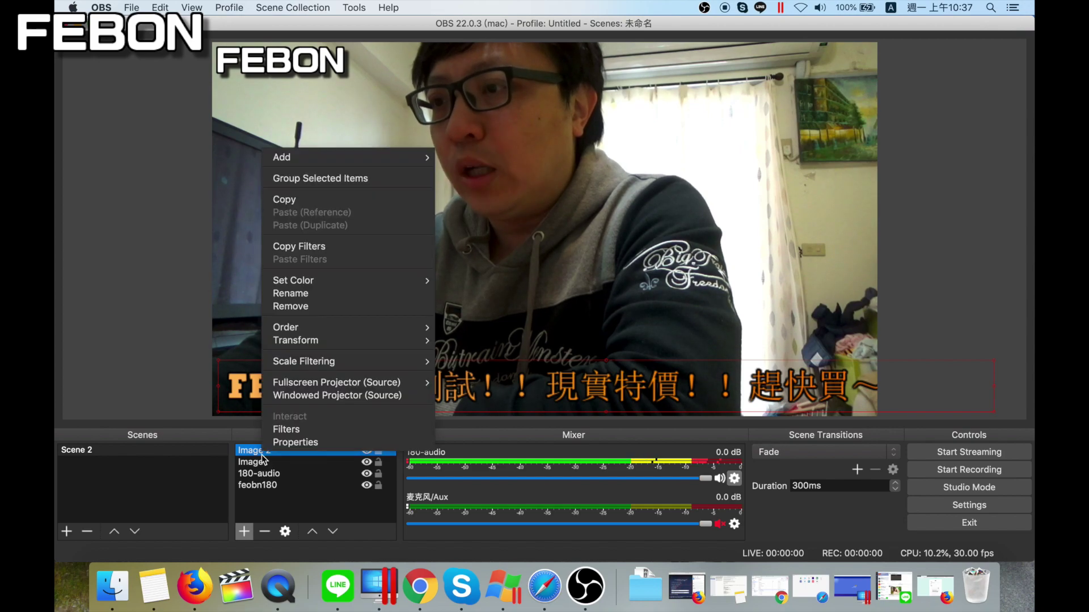
left_click(288, 431)
left_click(266, 510)
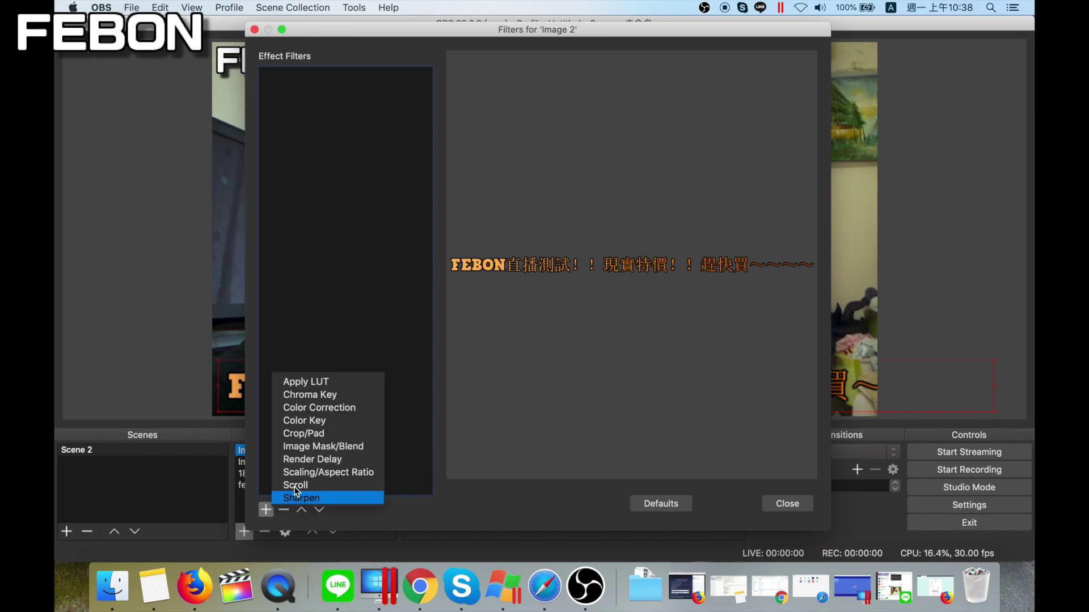
left_click(306, 485)
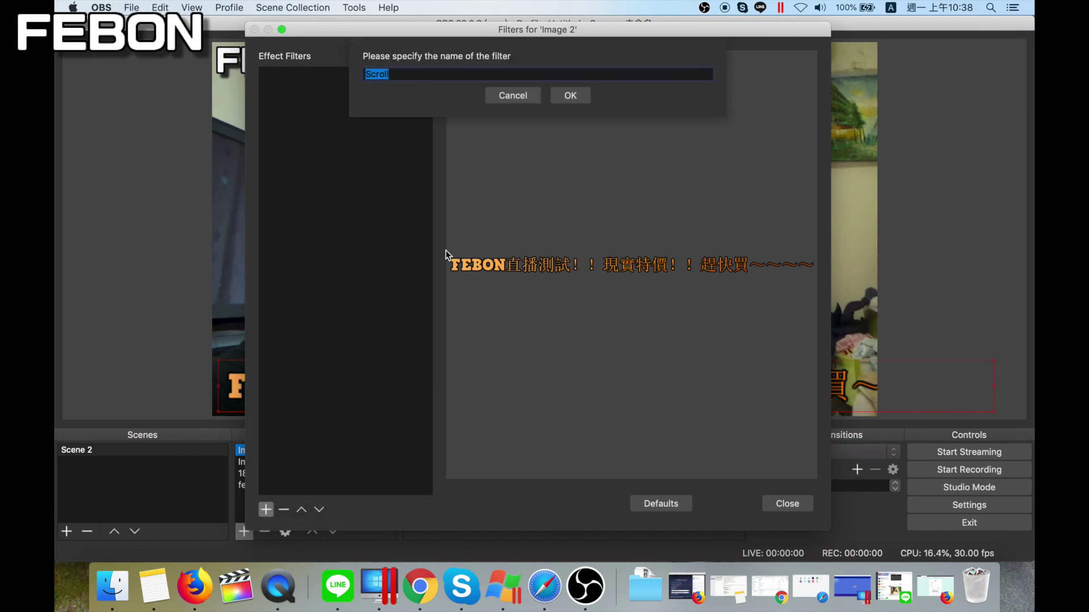
left_click(573, 95)
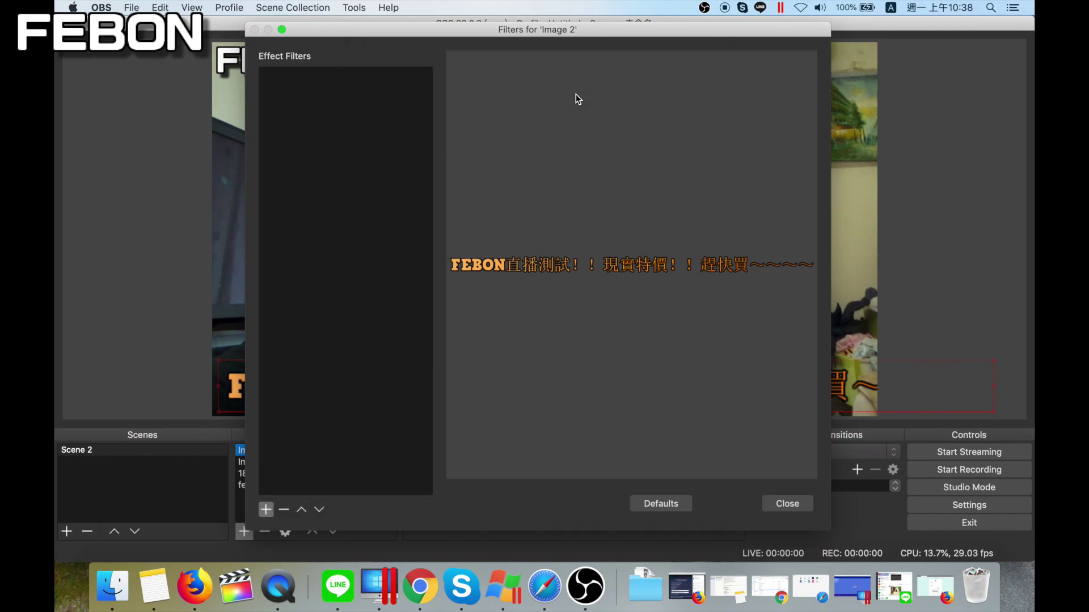
left_click_drag(634, 326, 652, 325)
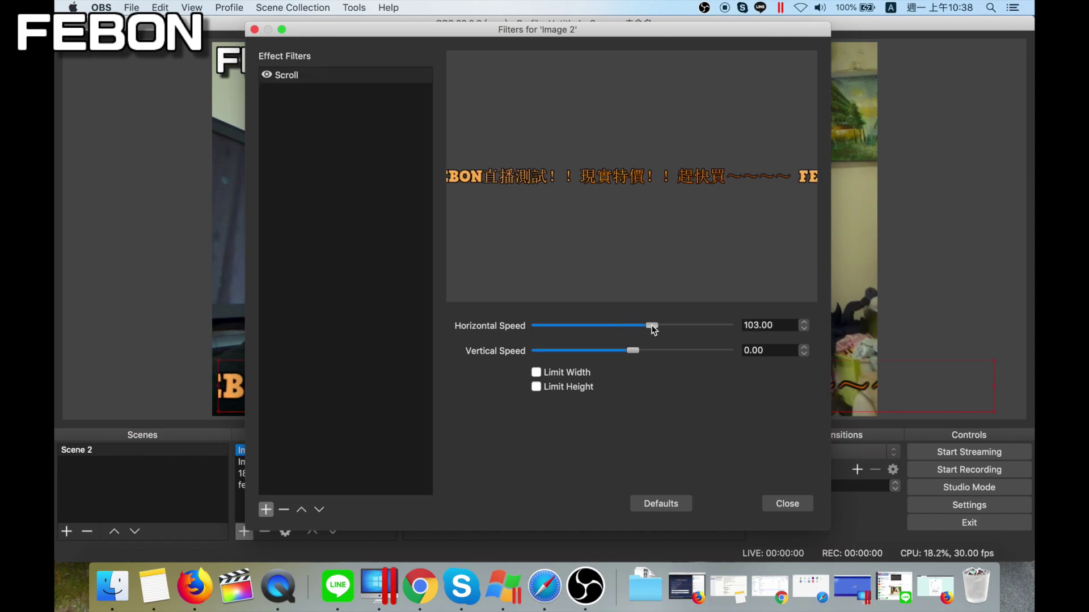
left_click(786, 503)
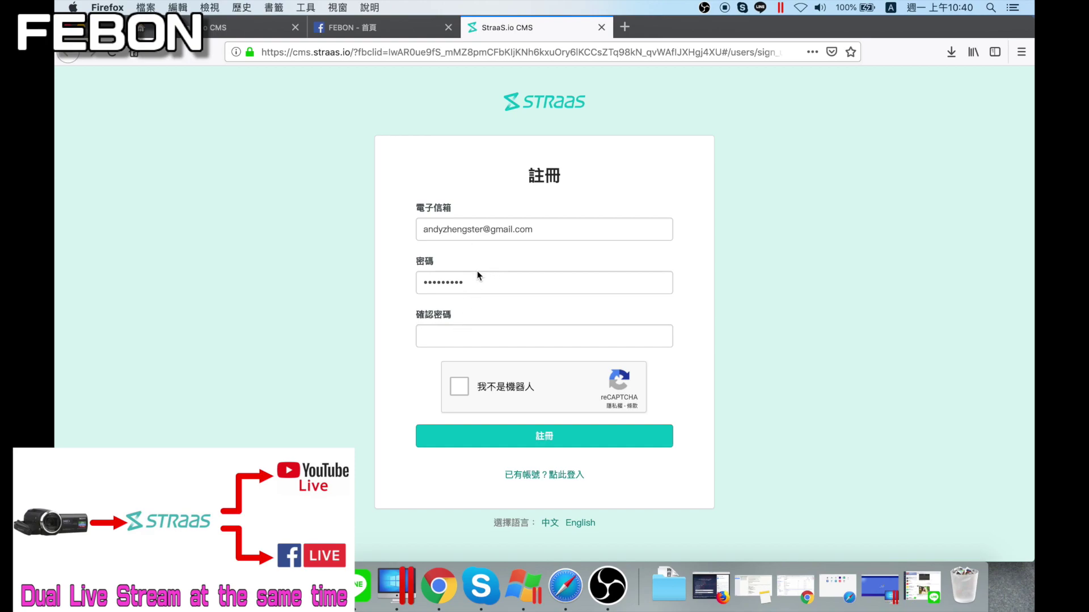
Fill the StraaS sign-up form with the account e-mail and password, pass reCAPTCHA, and submit
left_click_drag(480, 230, 280, 206)
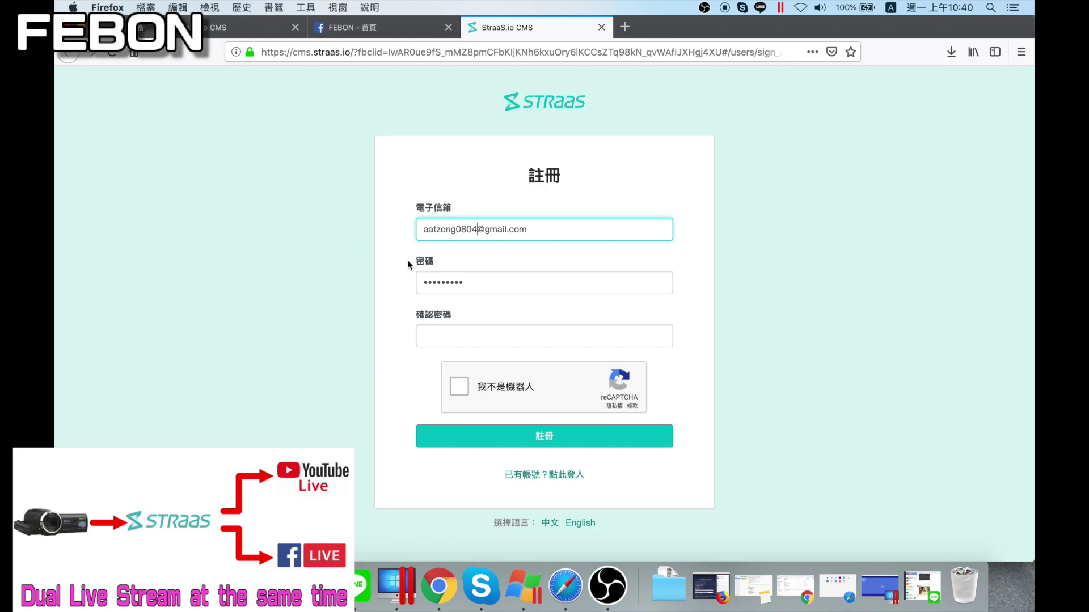
double_click(481, 282)
type("•••")
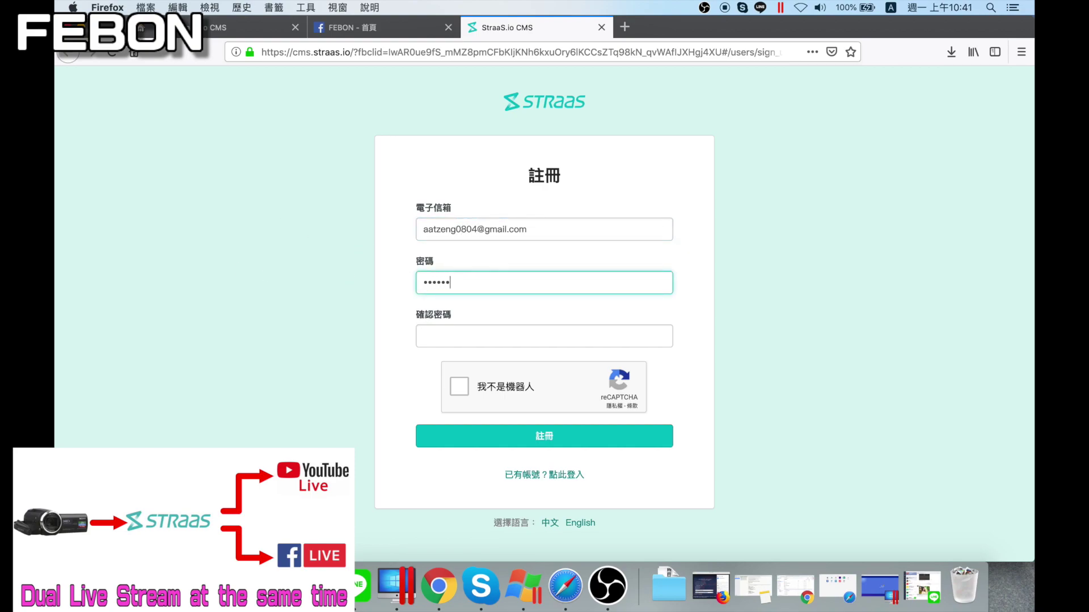
type("•")
key("Tab")
type("•••")
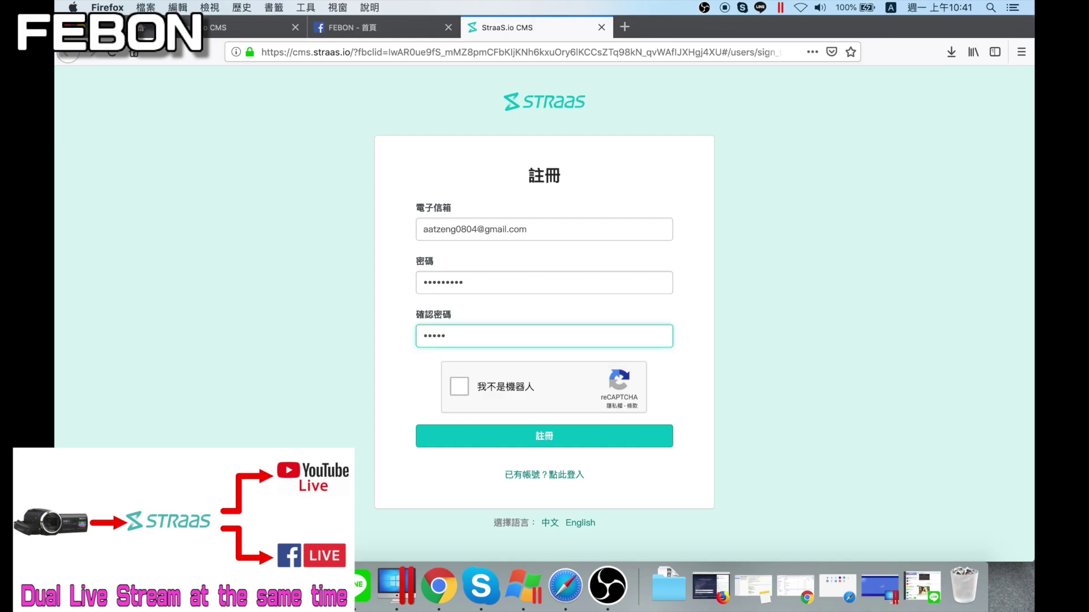
left_click(459, 387)
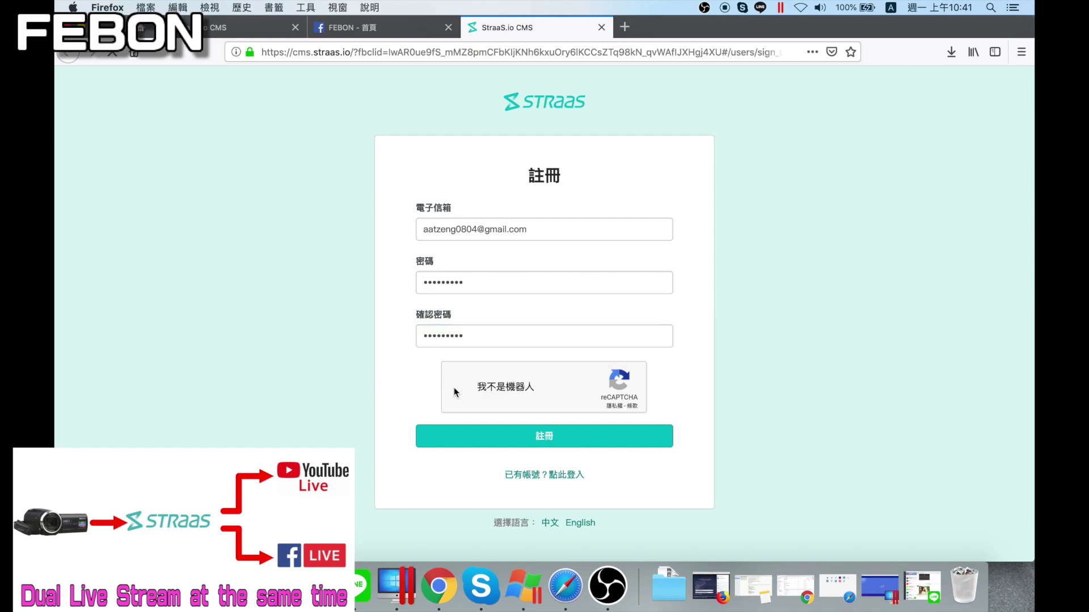
left_click(522, 436)
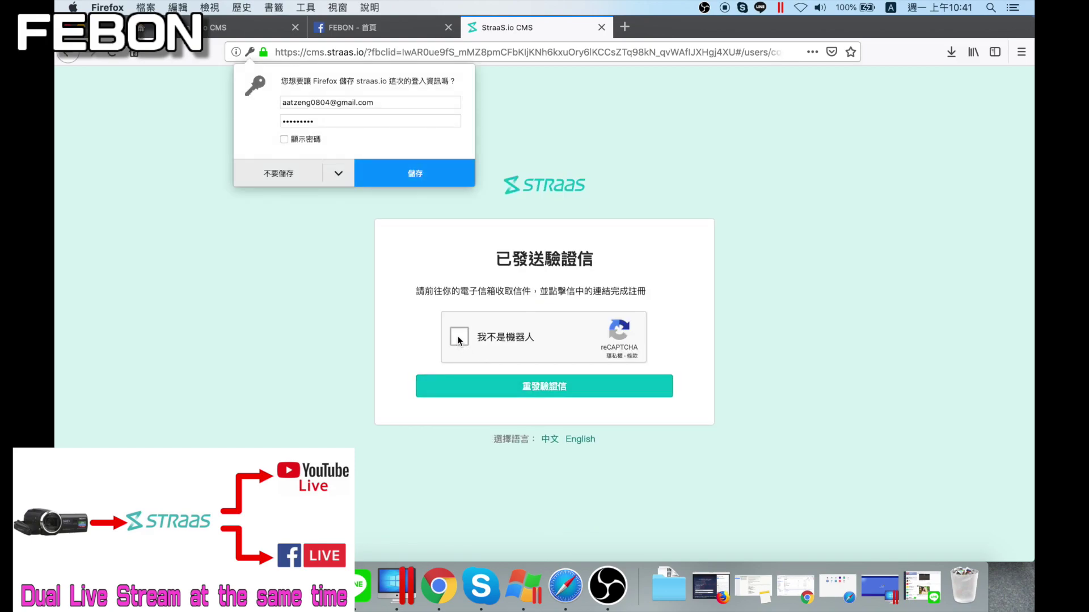
Dismiss the save-login prompt and resend the verification e-mail after another reCAPTCHA check
left_click(533, 389)
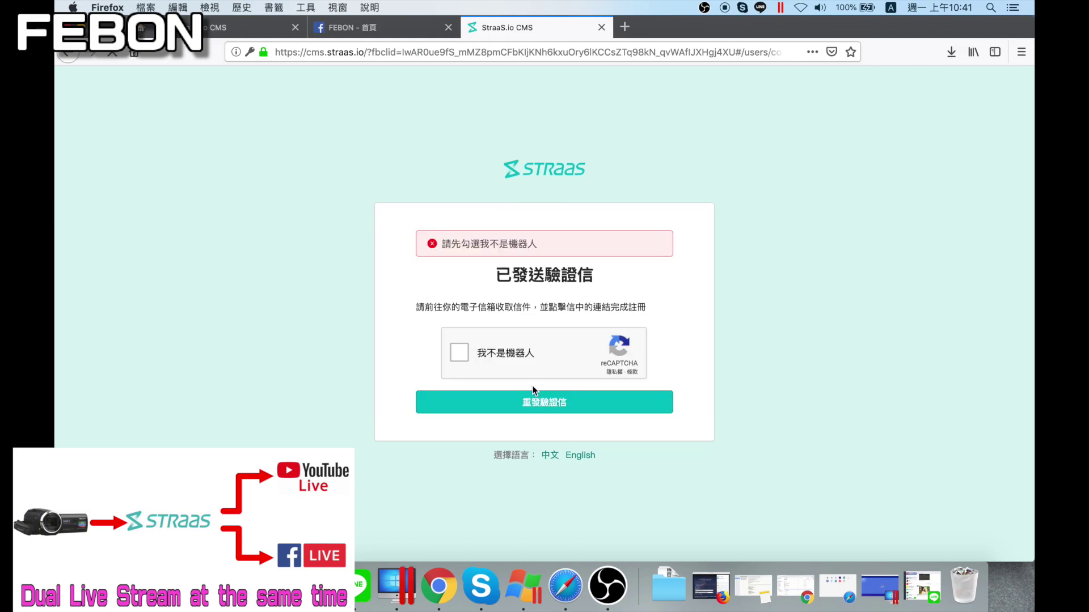
left_click(459, 352)
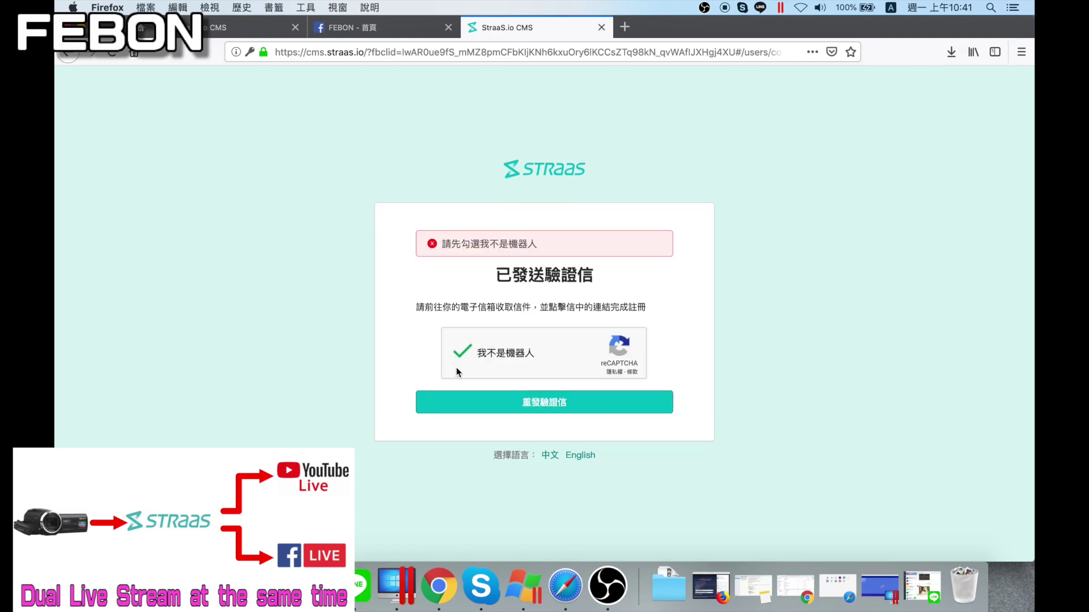
left_click(476, 403)
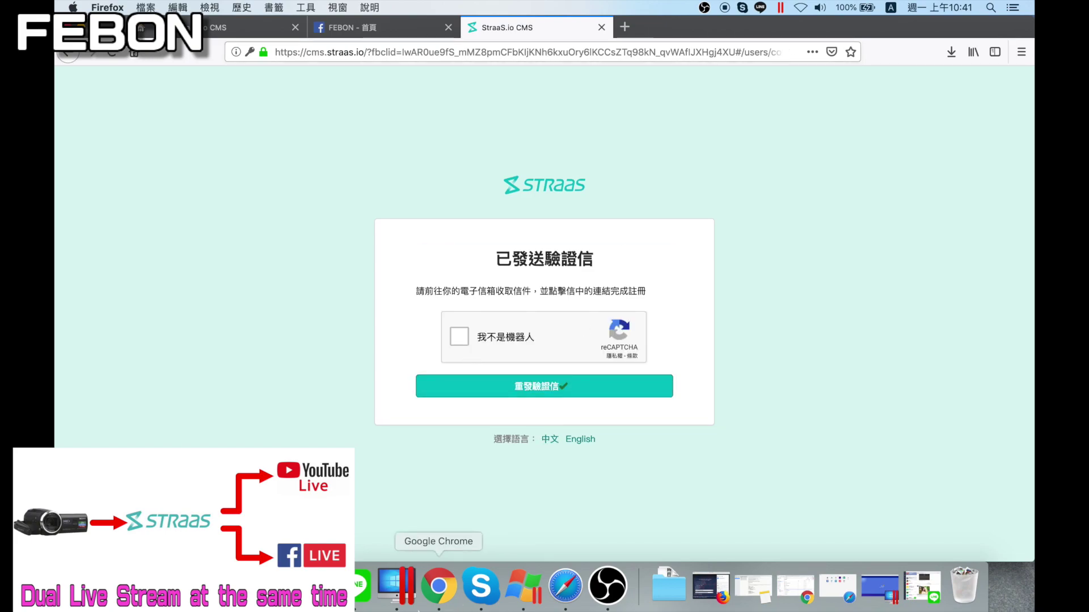
In Chrome, open Gmail in a new tab and follow the StraaS e-mail's confirmation link
left_click(438, 586)
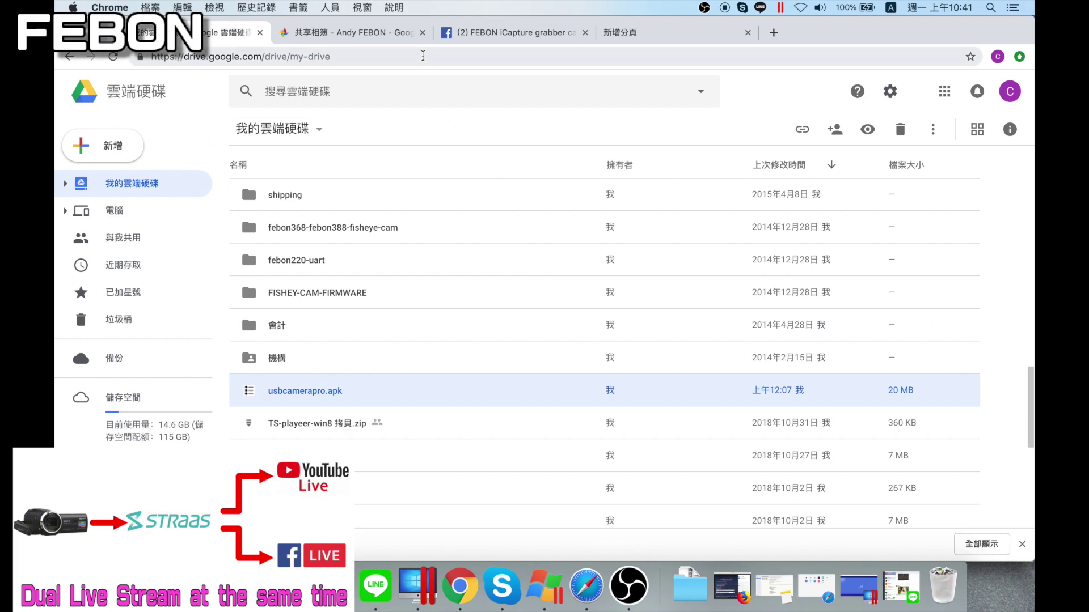
left_click(773, 32)
type("www.")
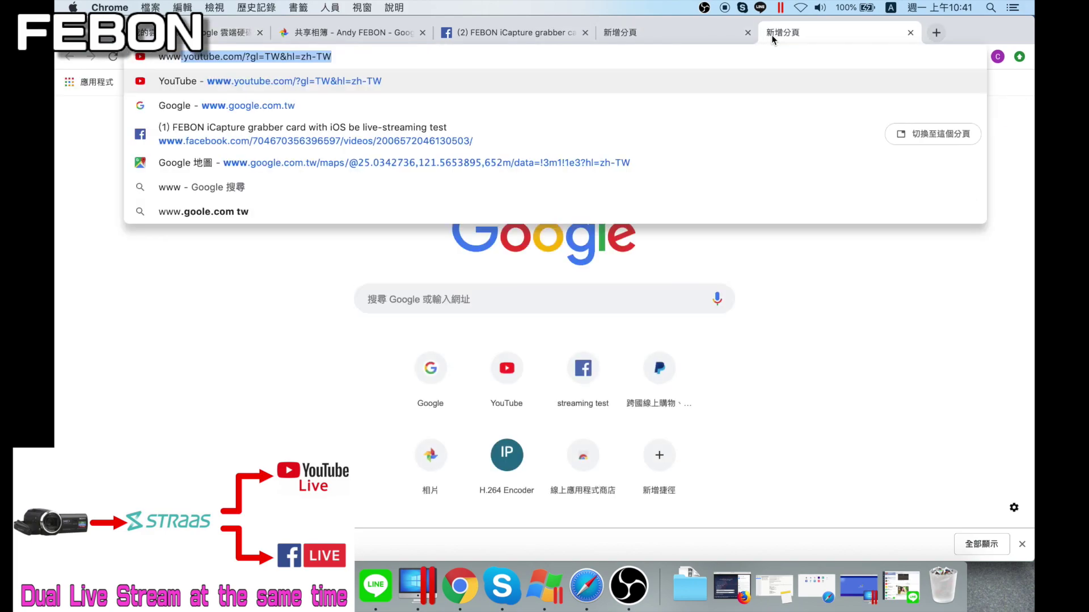
type("g")
key("Return")
left_click(882, 90)
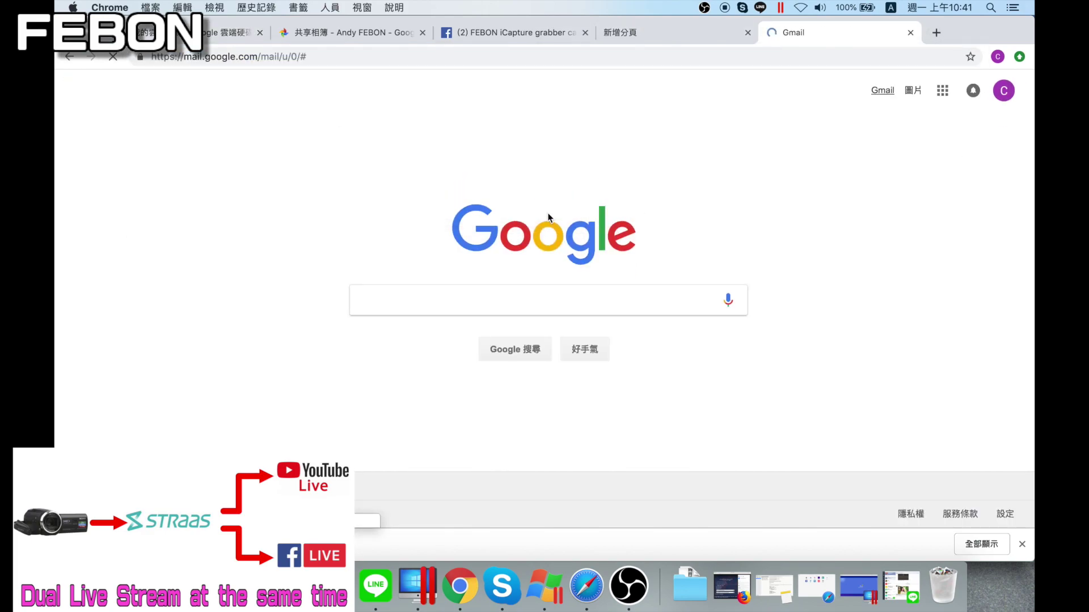
left_click(474, 163)
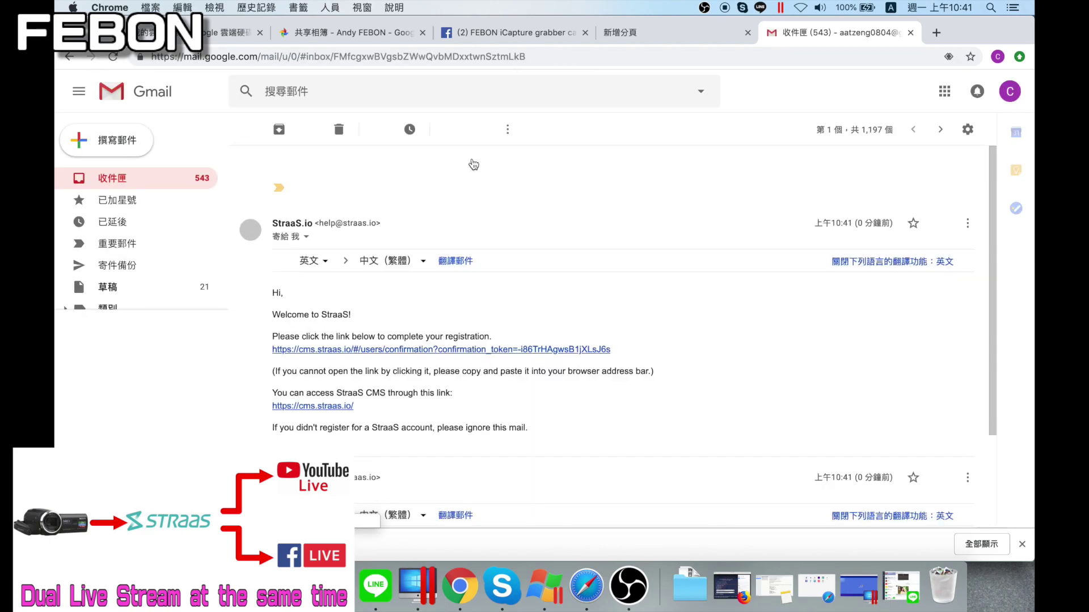
left_click(374, 358)
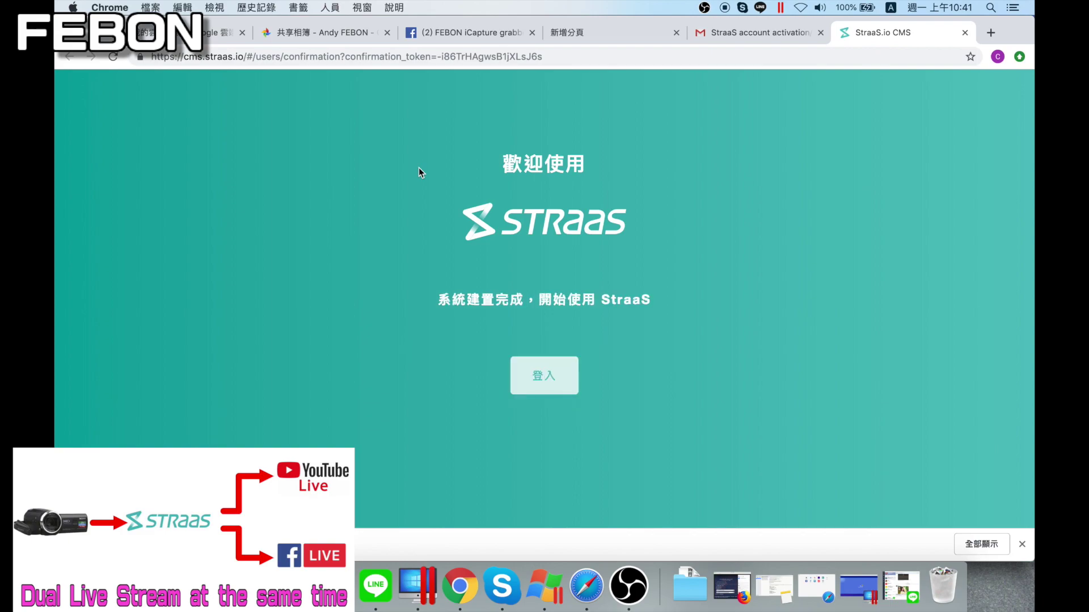
Sign in to StraaS with the registered account e-mail and password
left_click(550, 383)
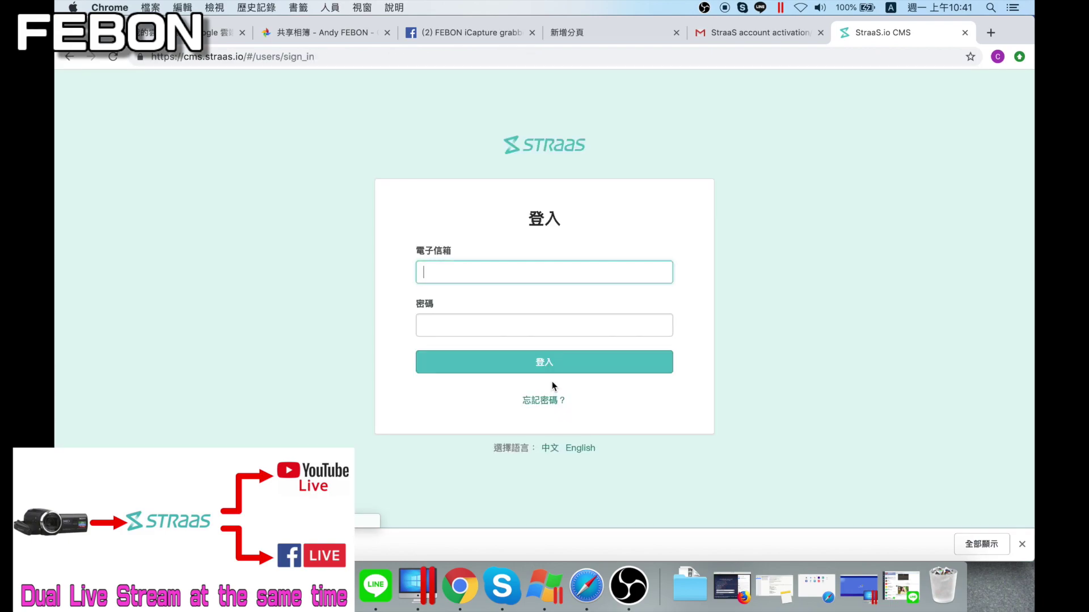
left_click(513, 278)
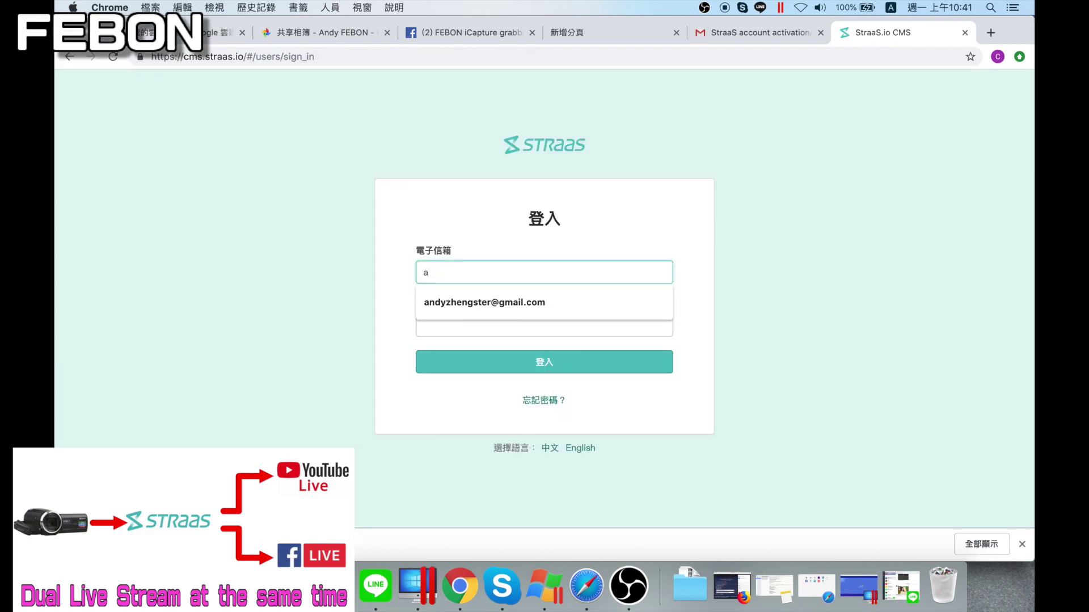
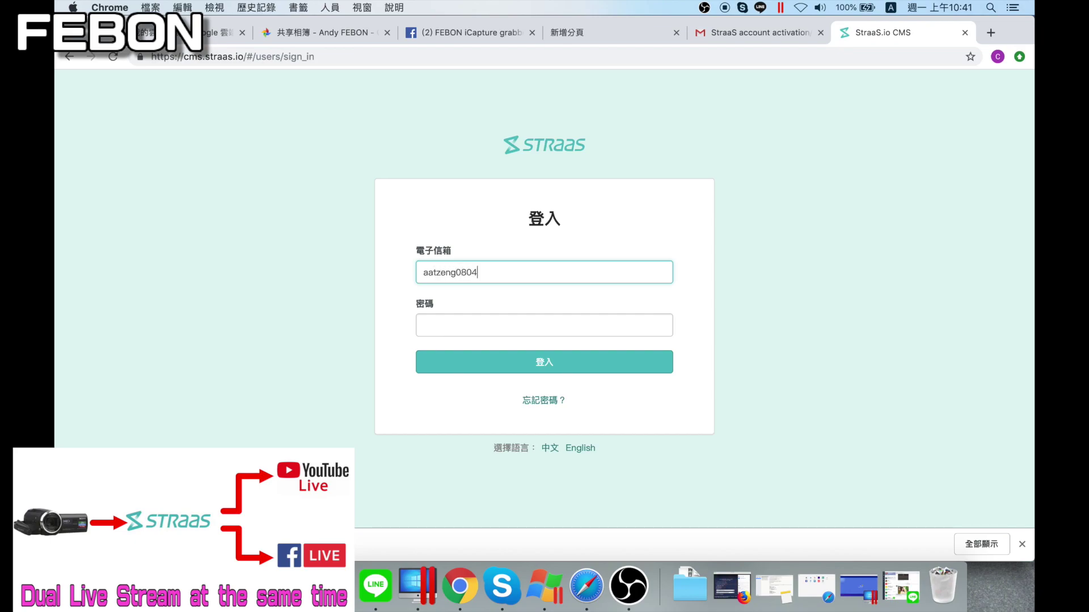
key("Tab")
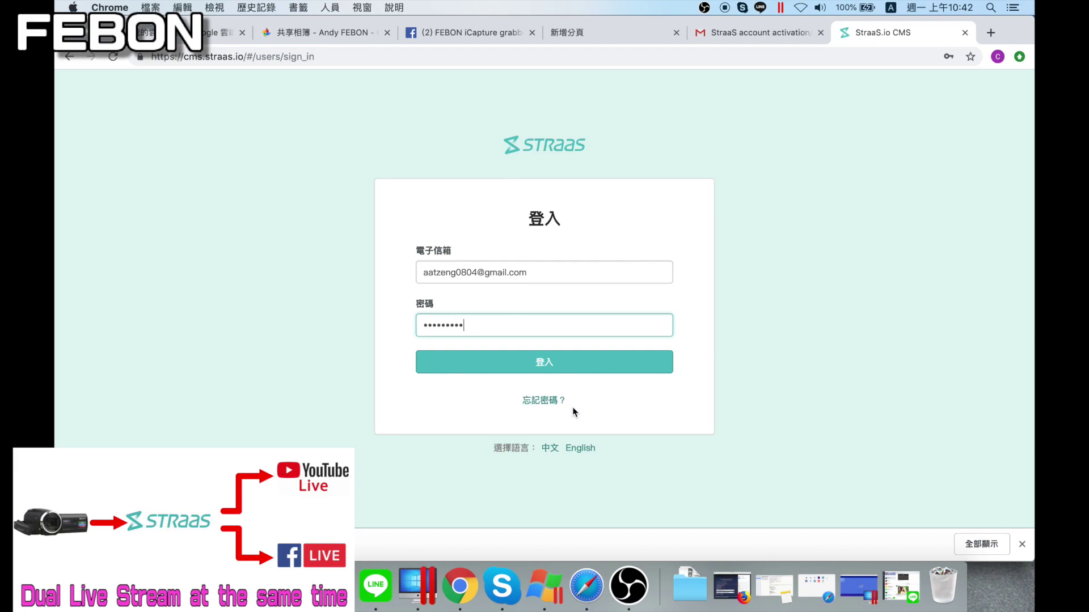
left_click(549, 367)
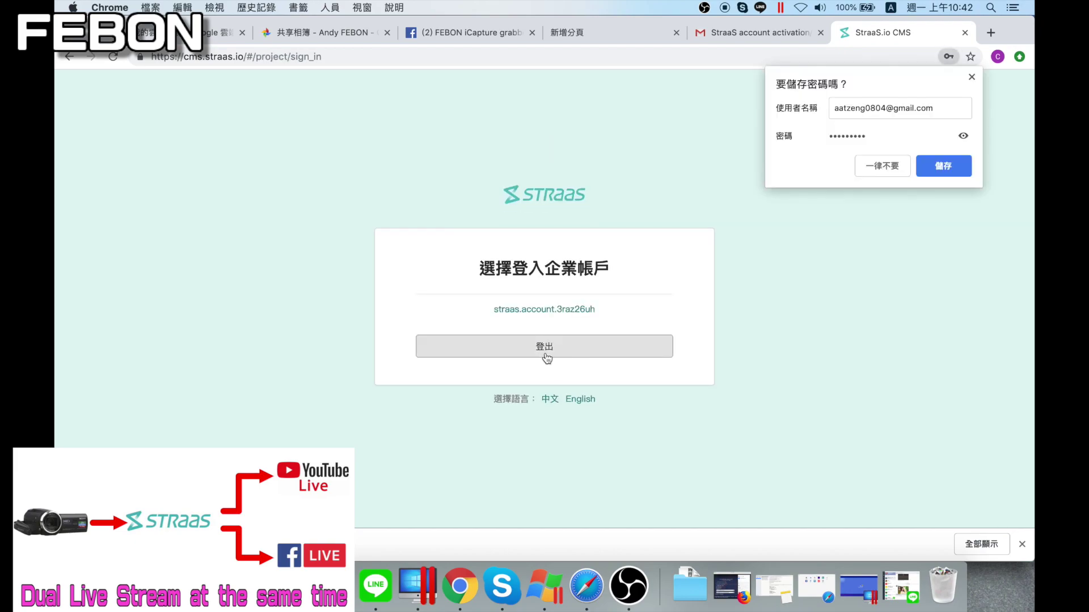
Enter the enterprise account and switch the CMS interface to English
left_click(541, 311)
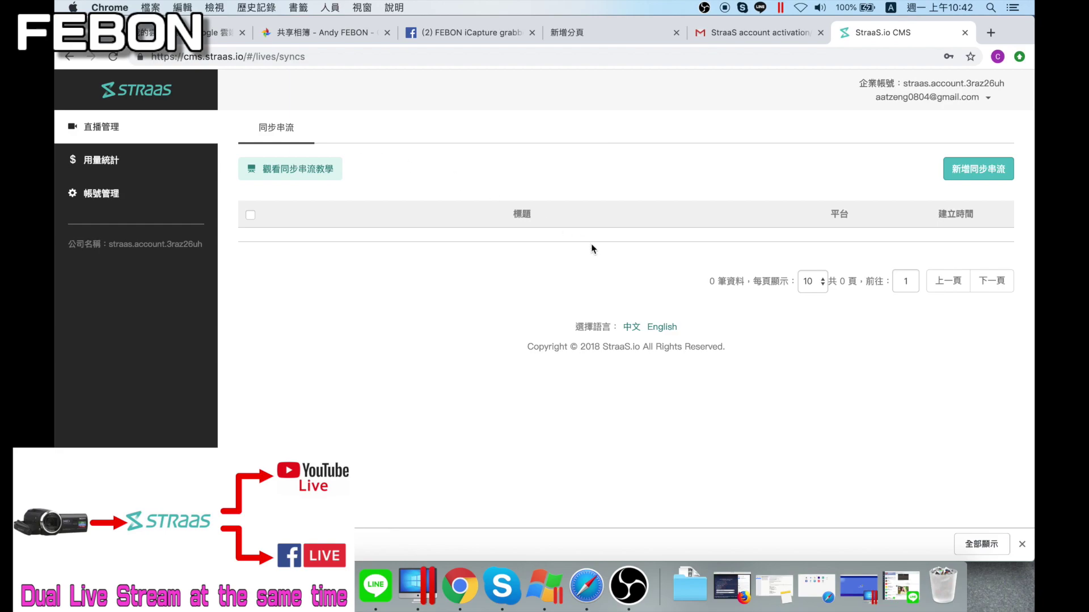
left_click(666, 332)
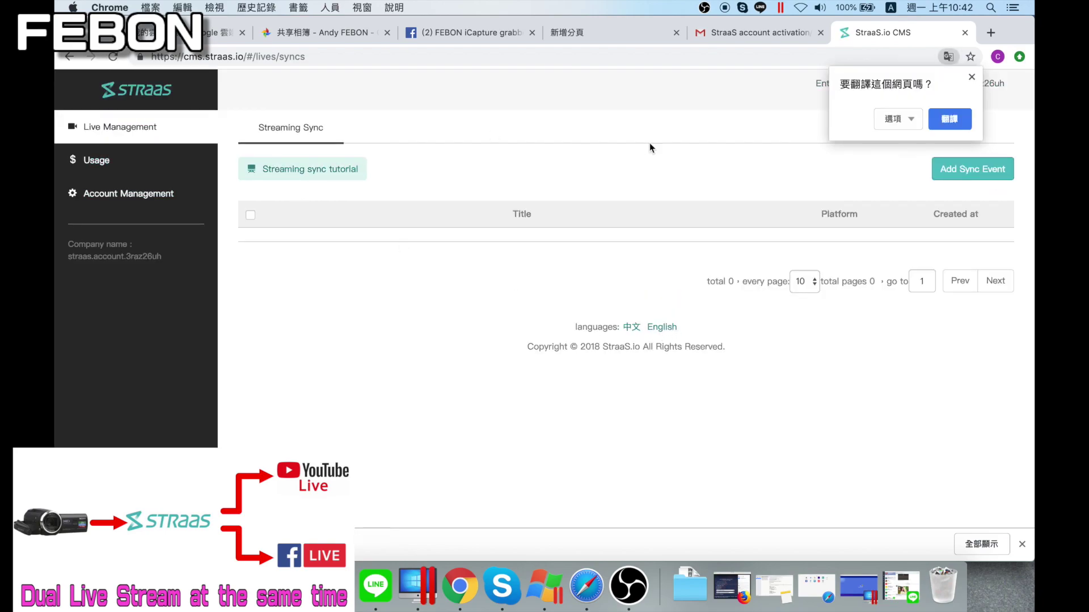
left_click(973, 78)
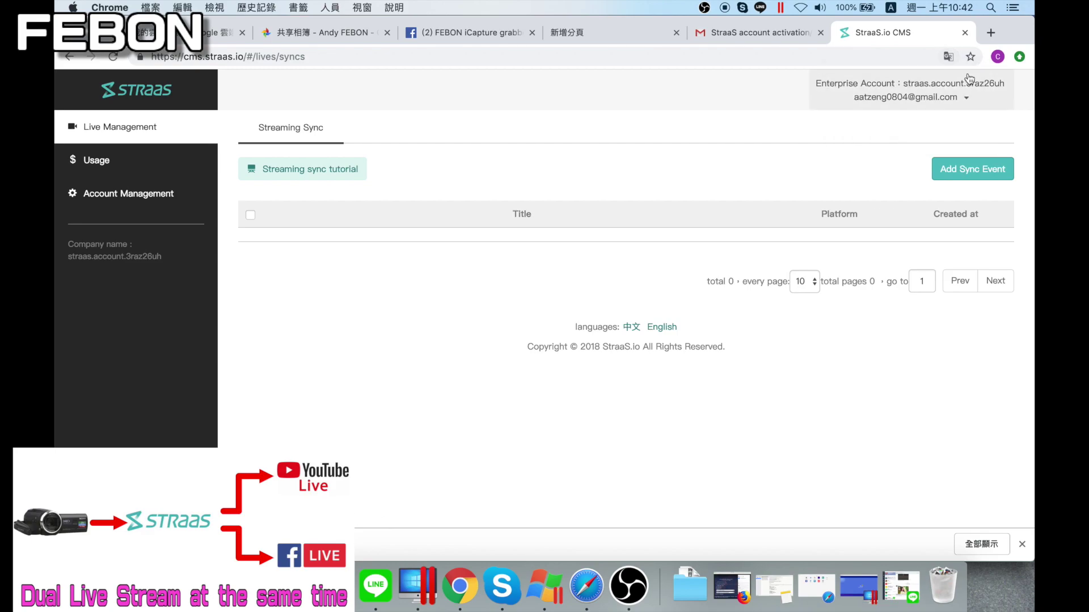
Create and save a new sync event titled youtube(beta)-facebook
left_click(967, 171)
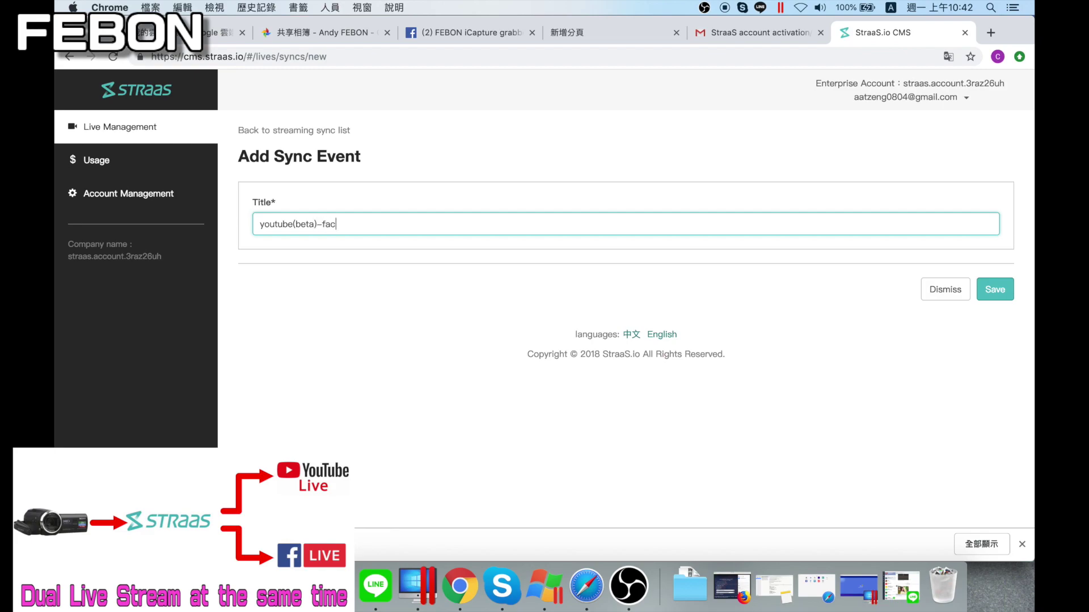
left_click(996, 290)
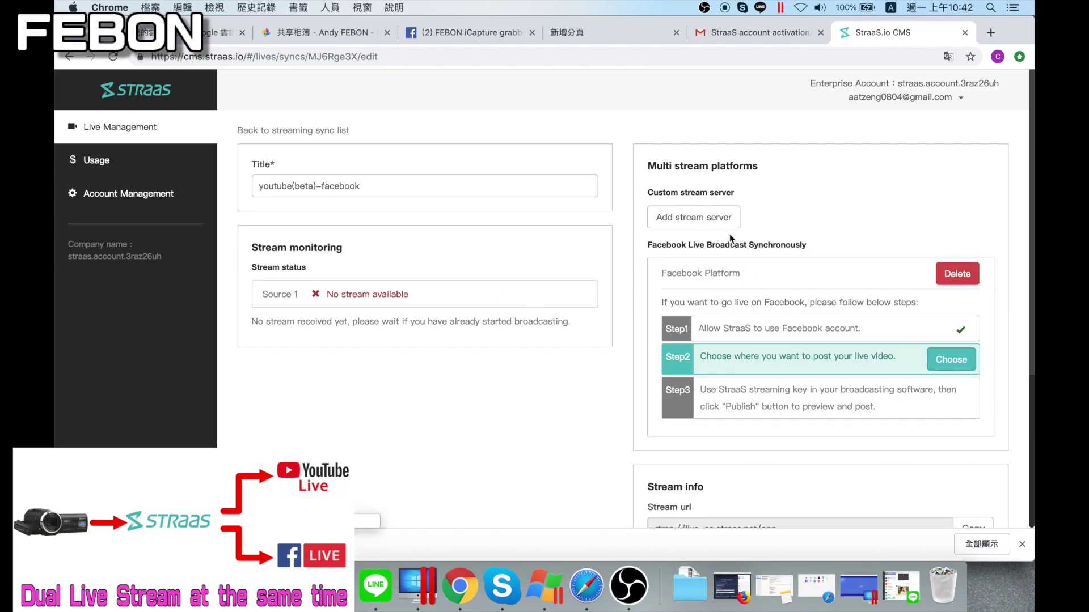
Add a custom stream server in StraaS named 'youtube(beta)'
left_click(688, 225)
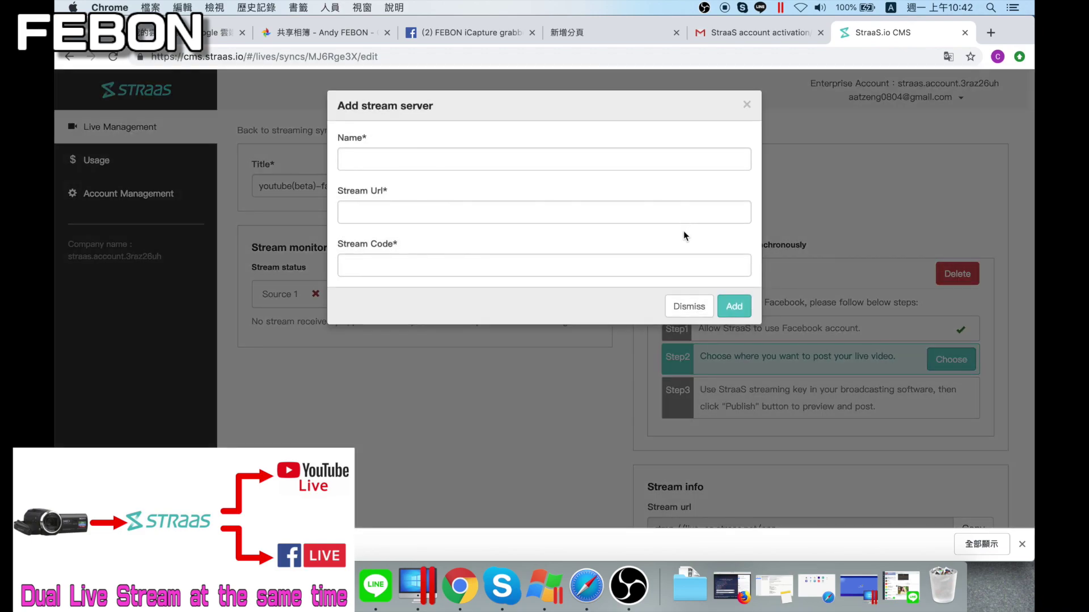
left_click(401, 156)
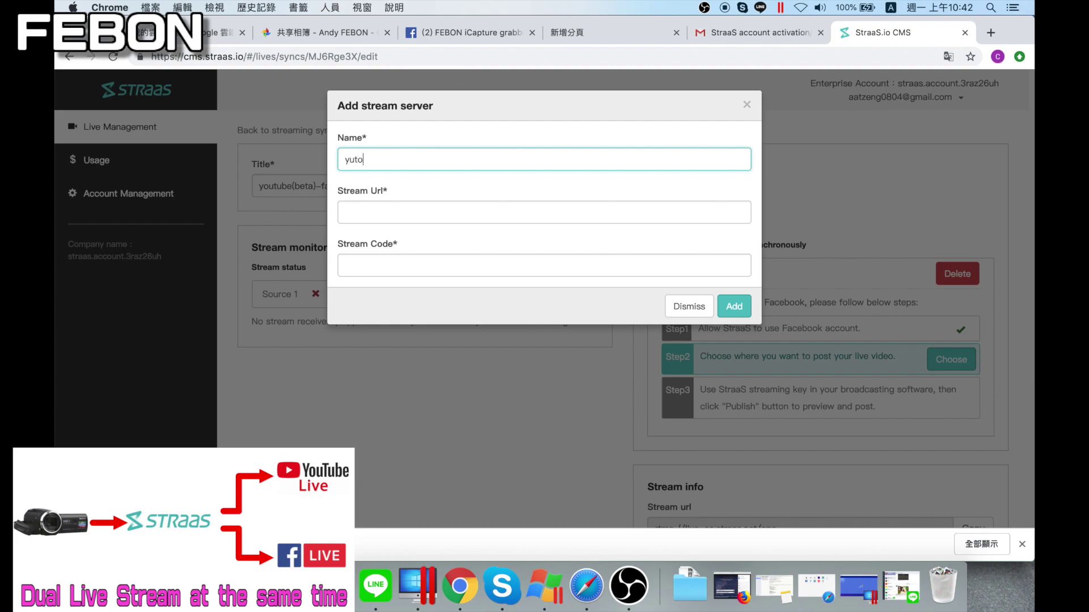
type("yy")
key("BackSpace")
key("BackSpace")
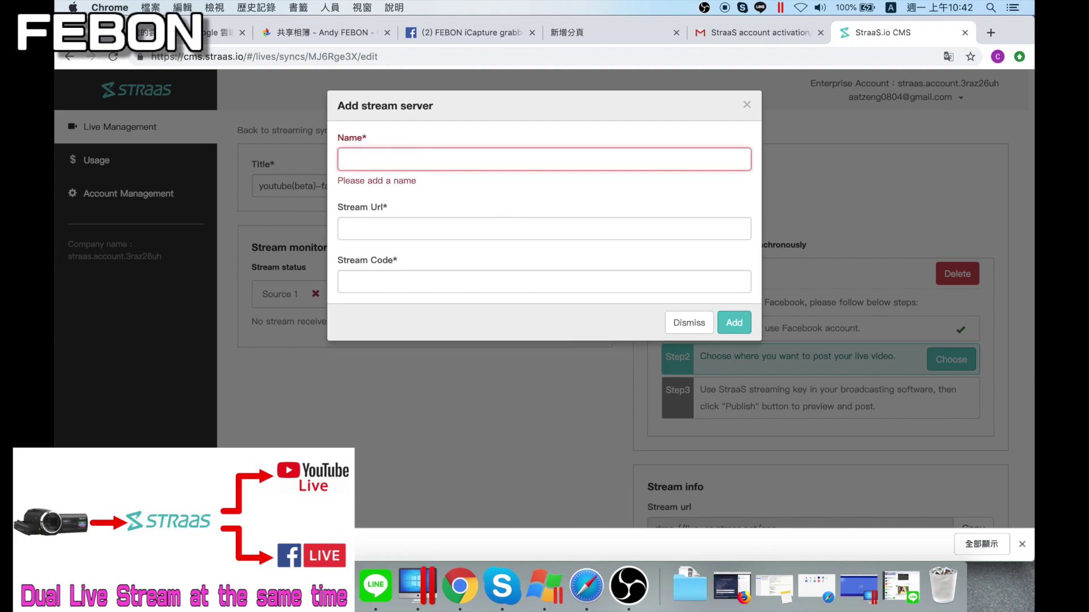
type("youtube(beta")
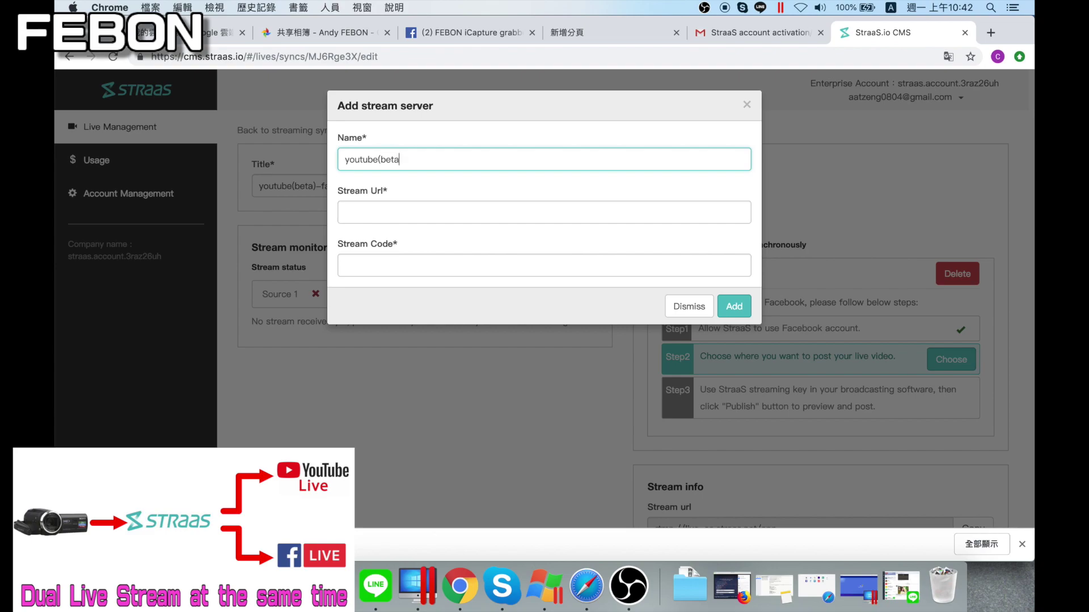
left_click(398, 209)
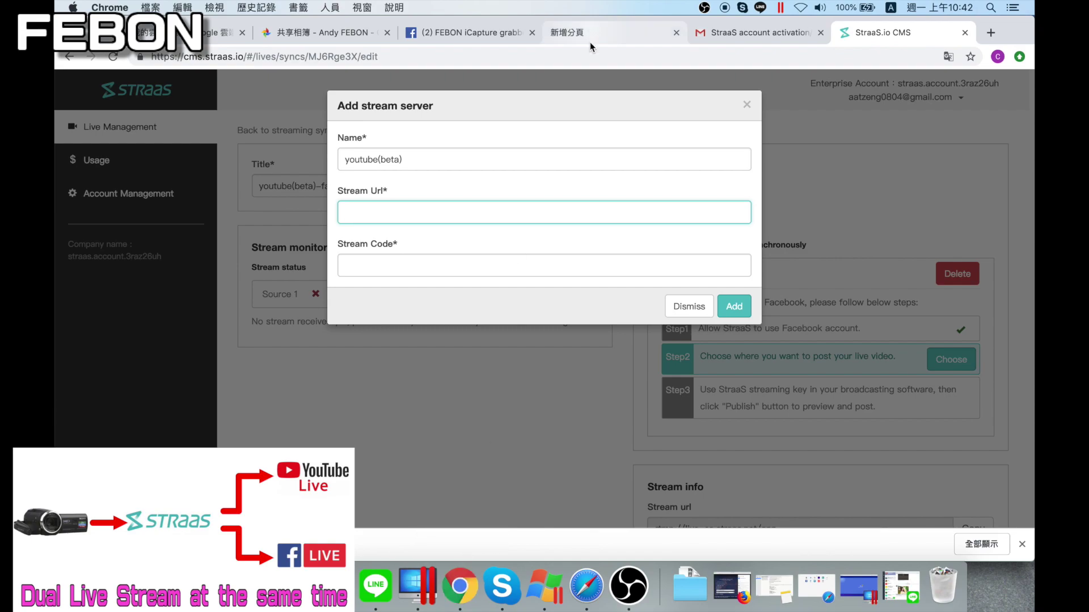
Load youtube.com in a new Chrome tab and choose 進行直播 from the create menu
left_click(991, 33)
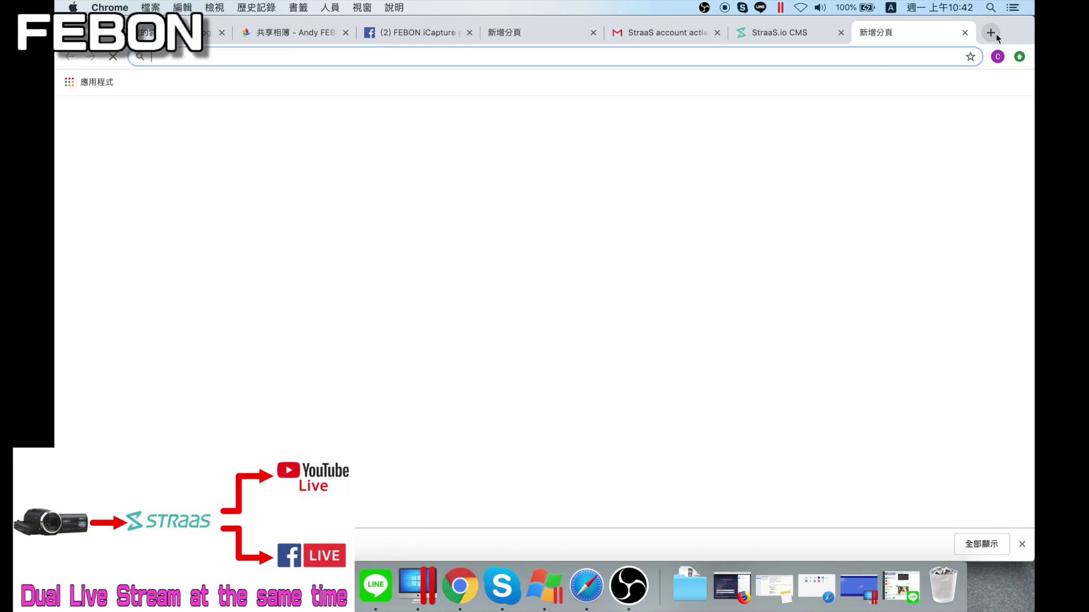
type("youtube.com/?gl=TW&hl=zh-TW")
key("Return")
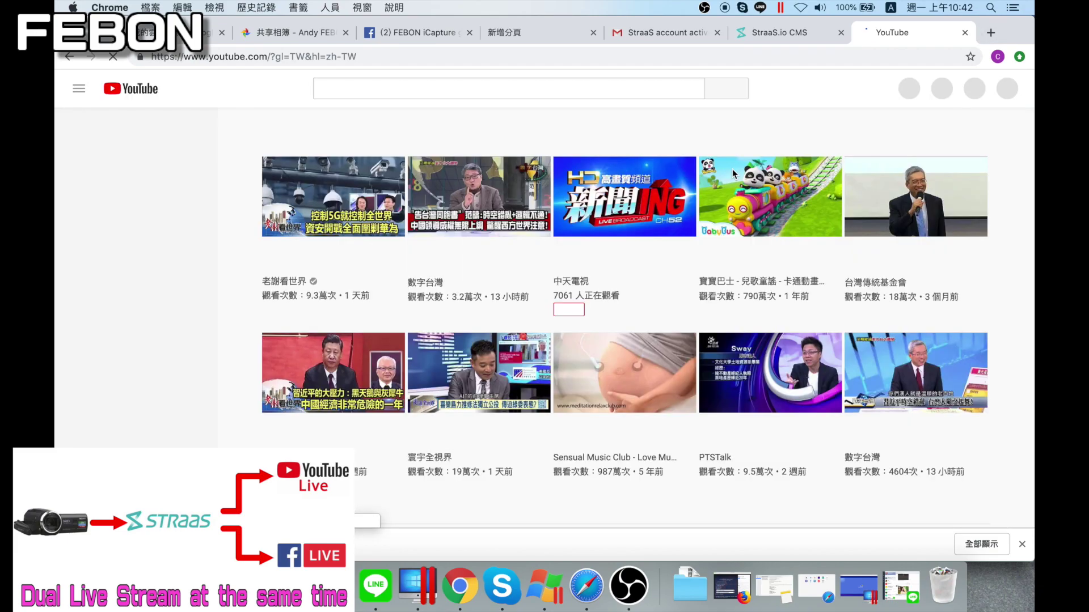
left_click(869, 93)
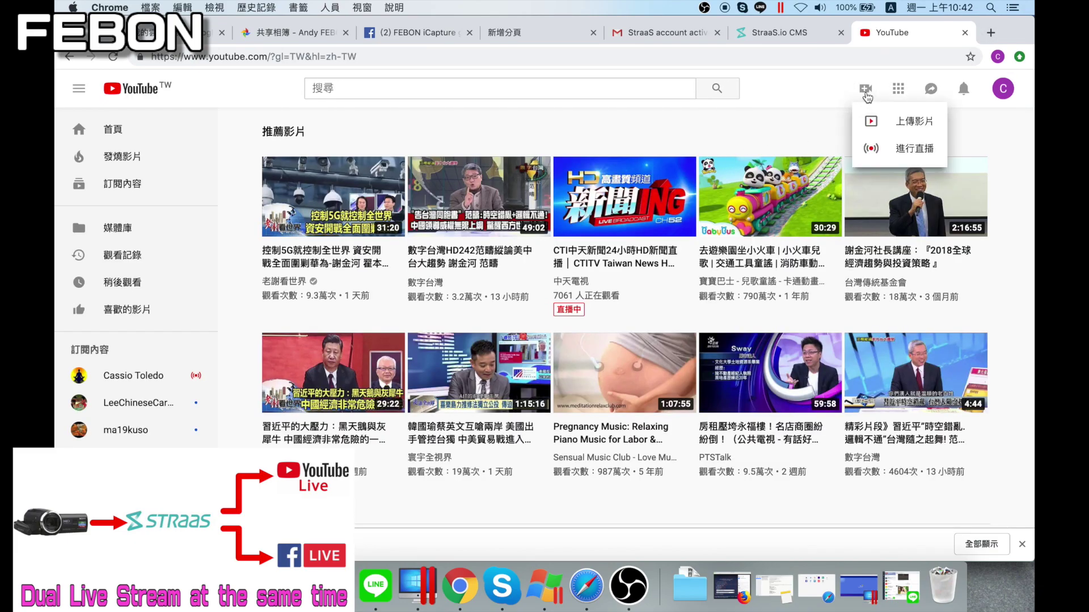
left_click(886, 152)
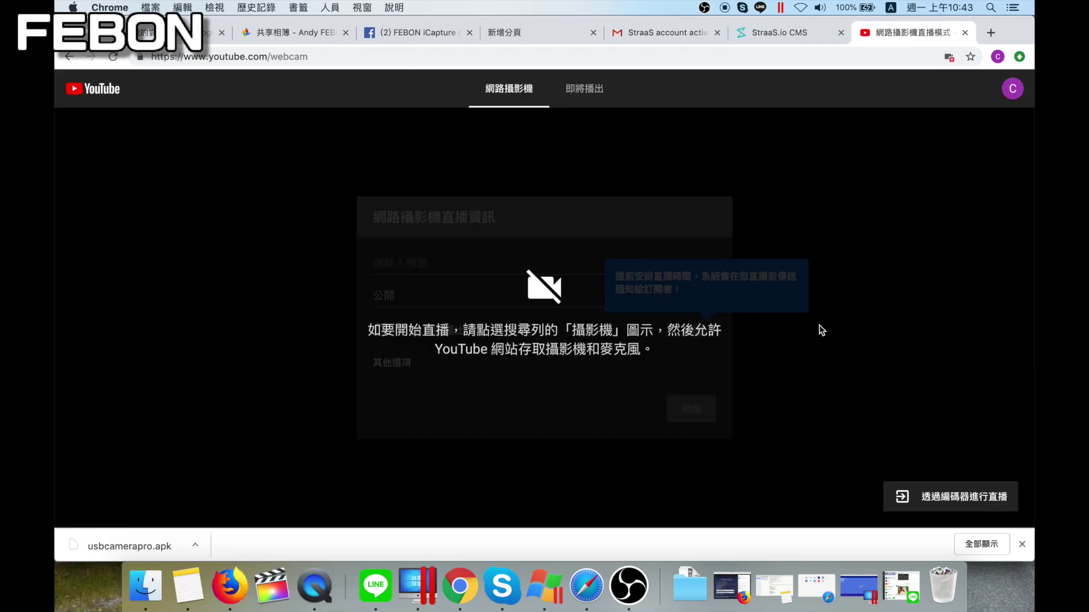
Switch YouTube to encoder streaming and paste its server URL into StraaS's Stream Url
left_click(957, 498)
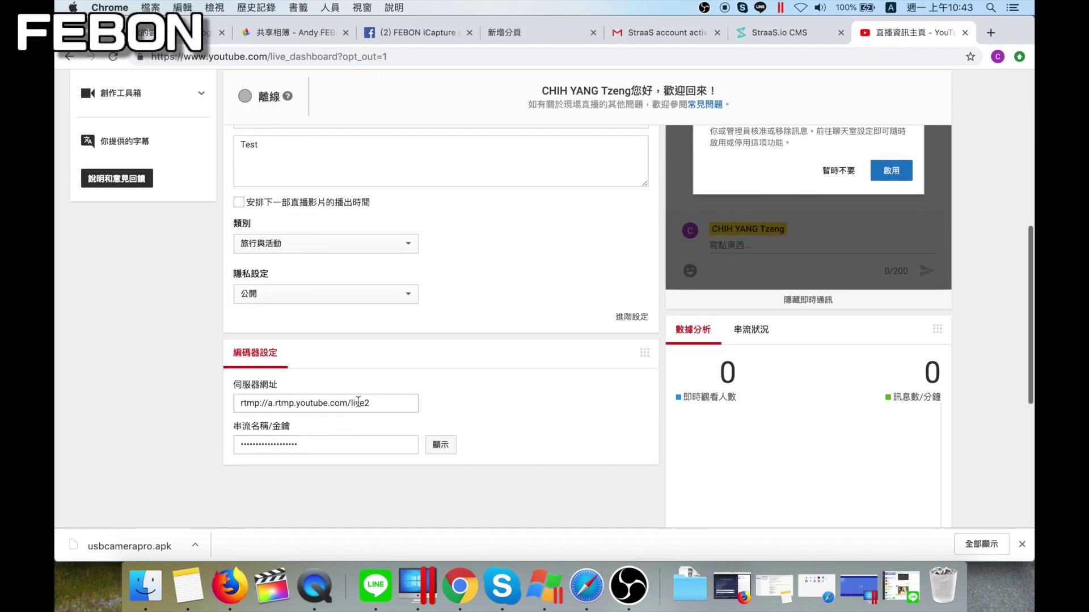
left_click(357, 402)
right_click(357, 402)
left_click(377, 431)
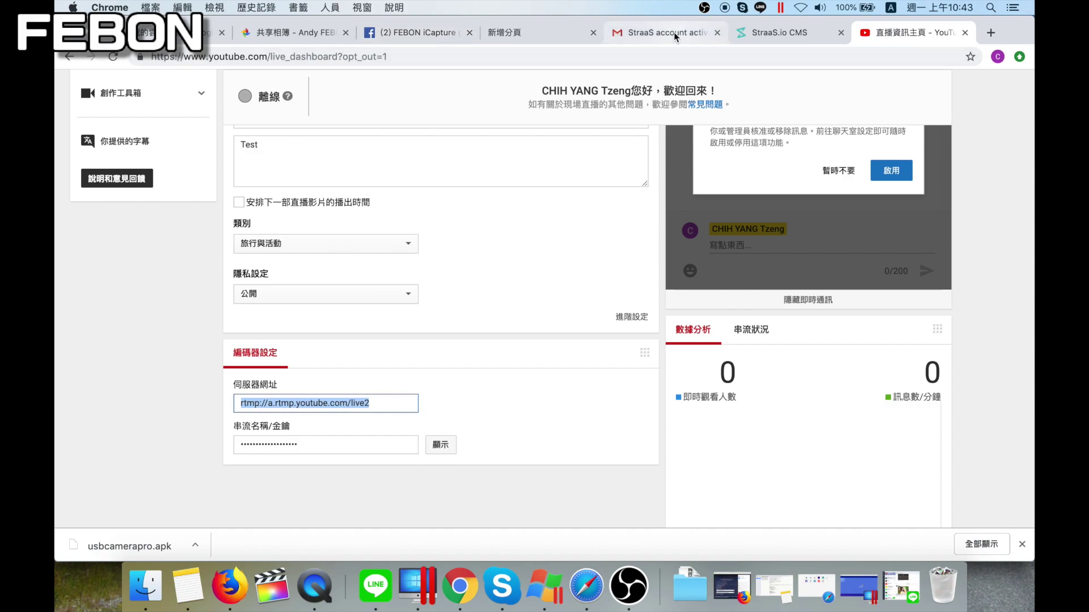
left_click(779, 33)
key("super+v")
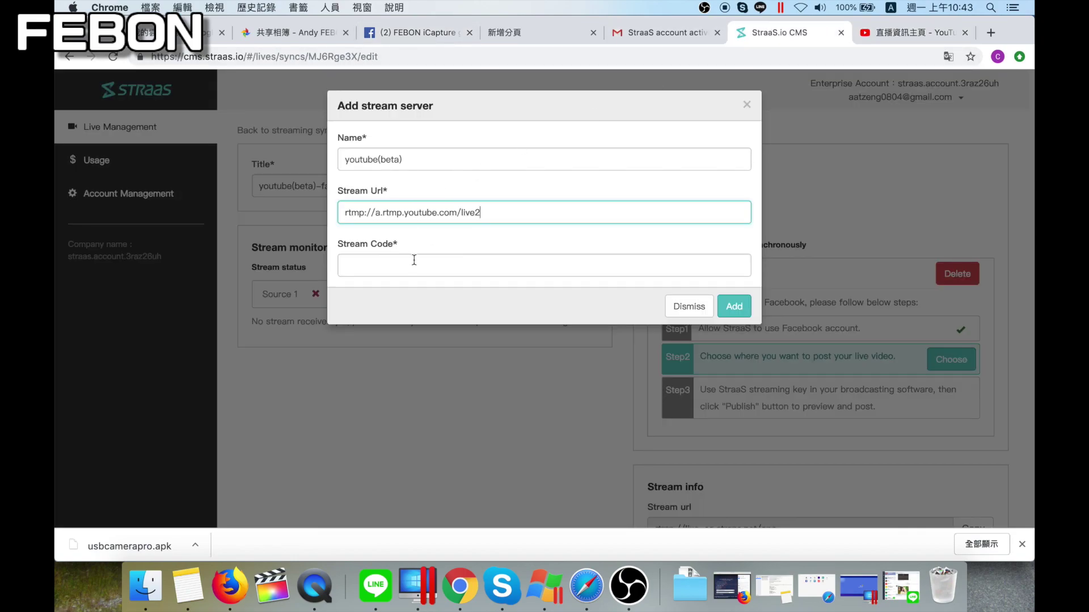
left_click(414, 262)
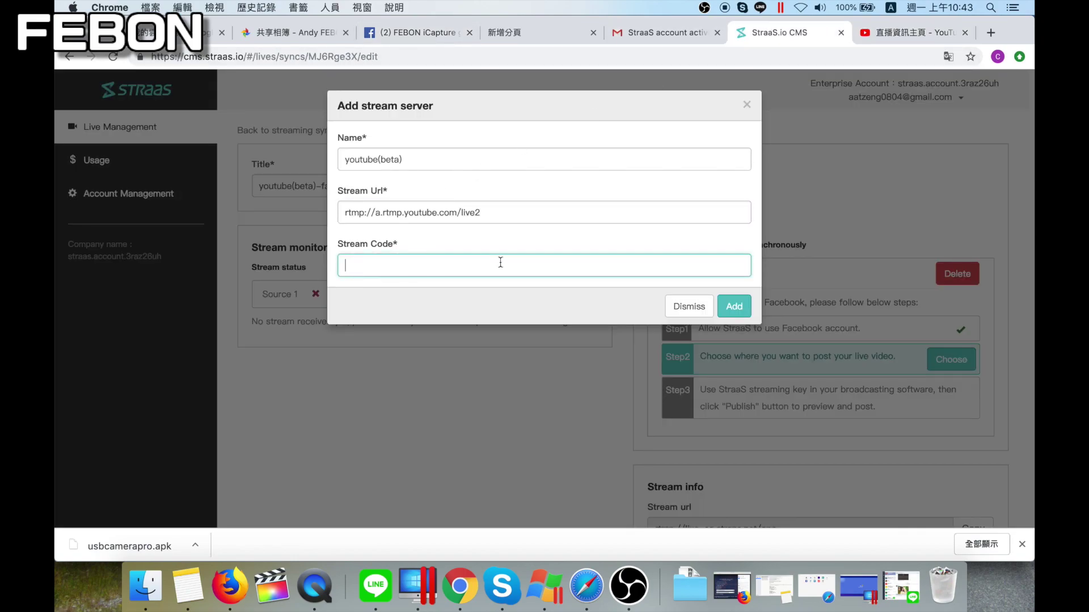
Reveal and copy the YouTube stream key, then paste it as the StraaS stream code
left_click(901, 30)
left_click(346, 449)
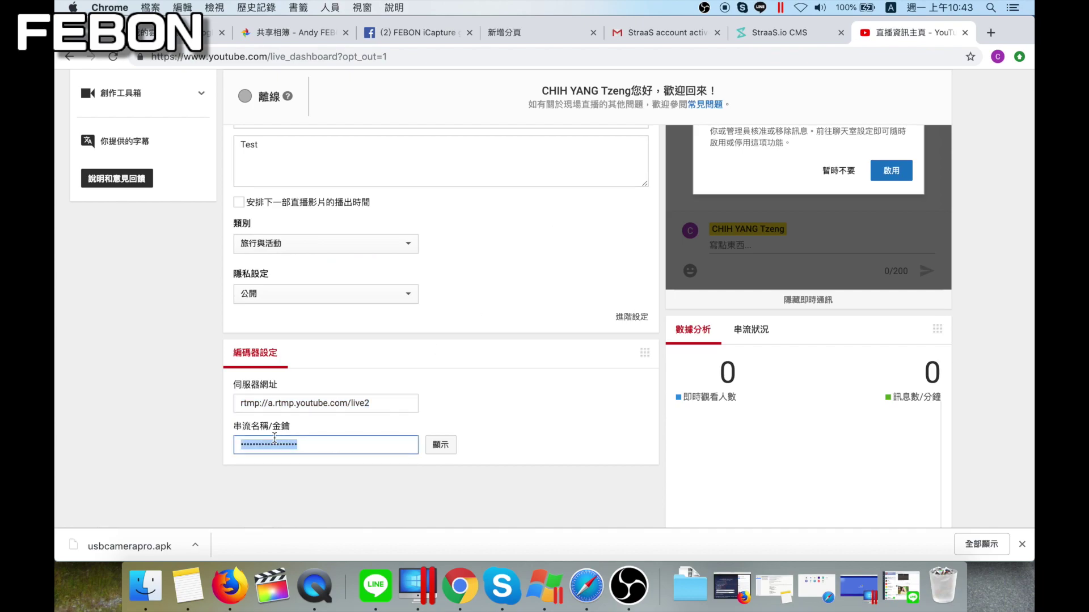
left_click(441, 445)
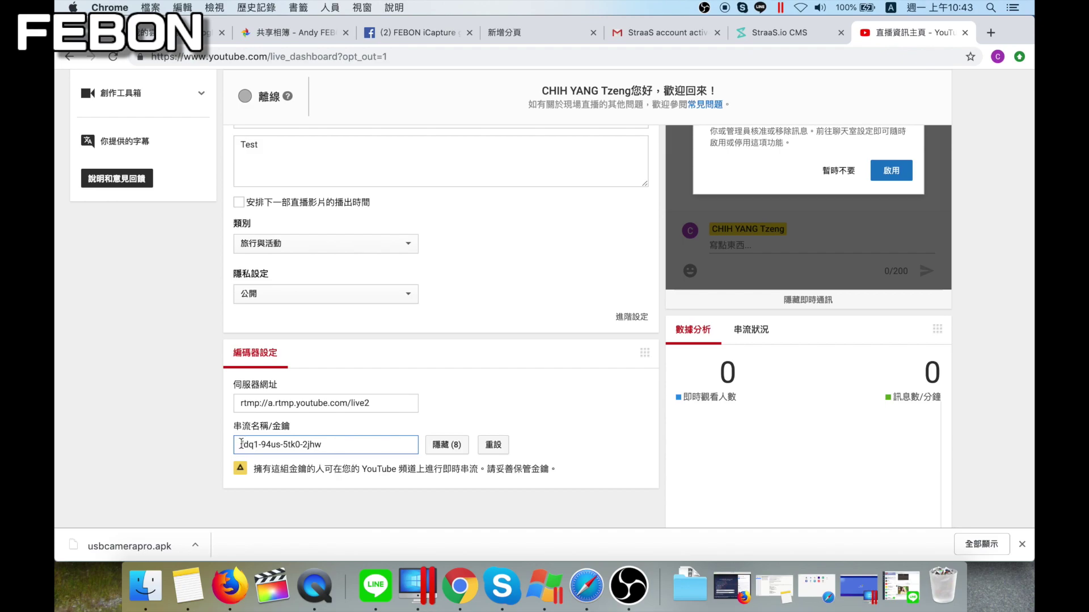
left_click_drag(241, 444, 348, 444)
right_click(294, 445)
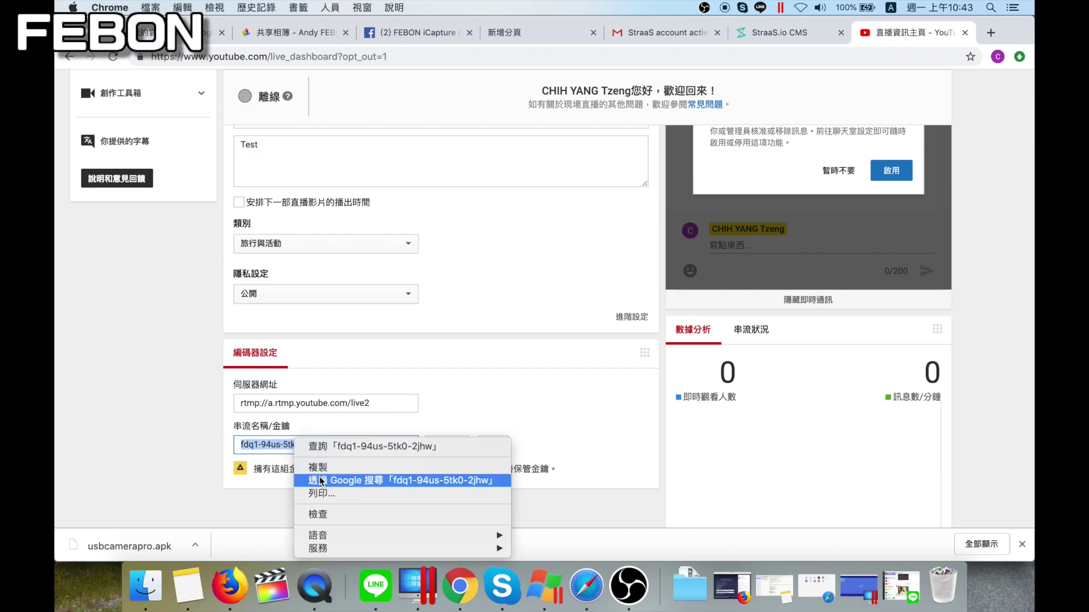
left_click(318, 467)
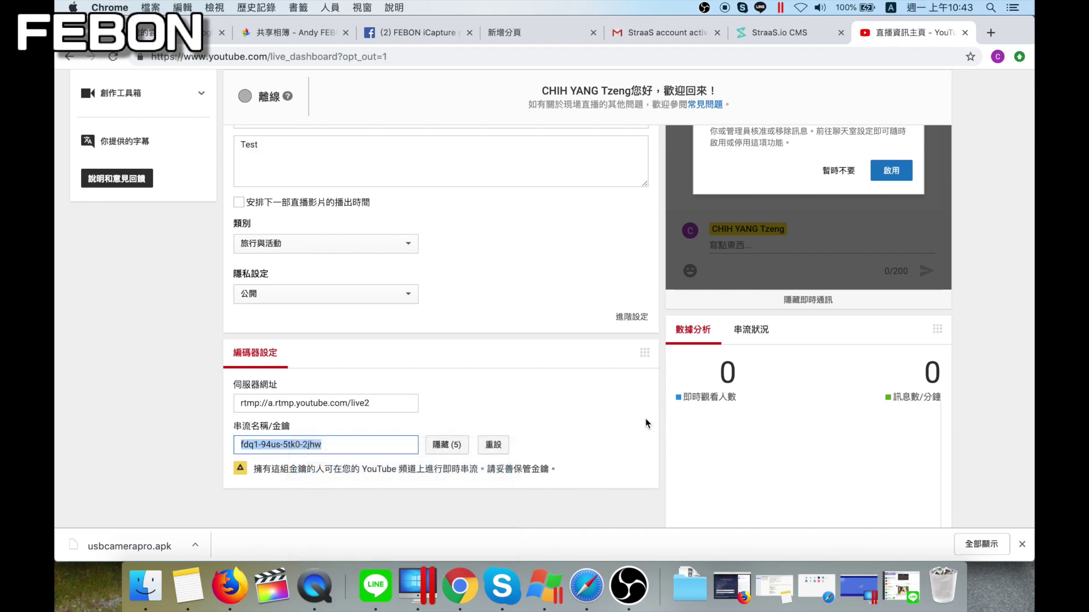
left_click(777, 35)
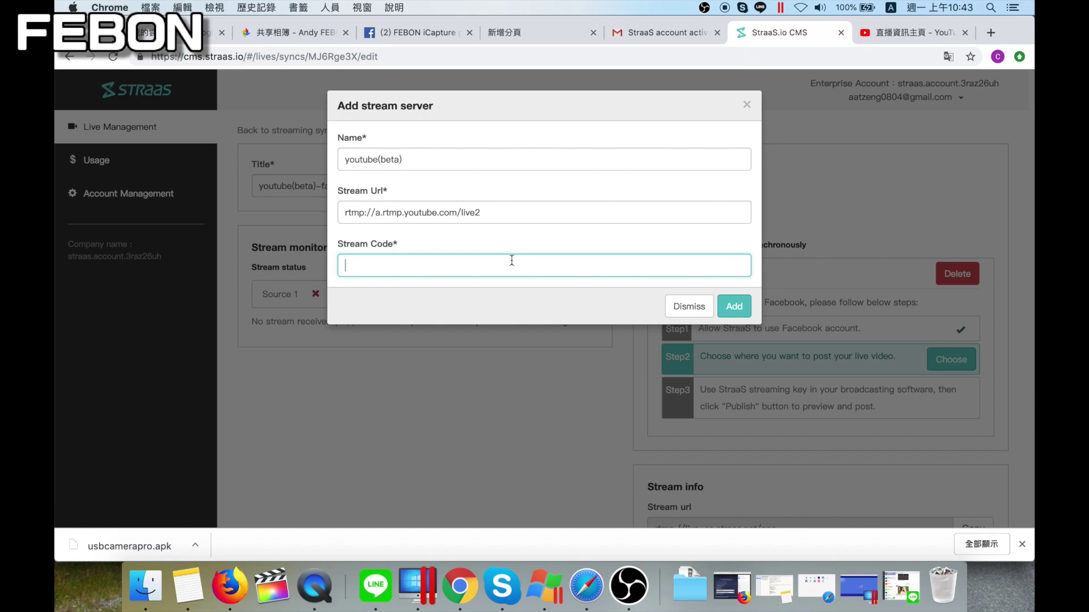
key("super+v")
Add the youtube(beta) server and post the Facebook live video to the Febon-Test fan page
left_click(732, 307)
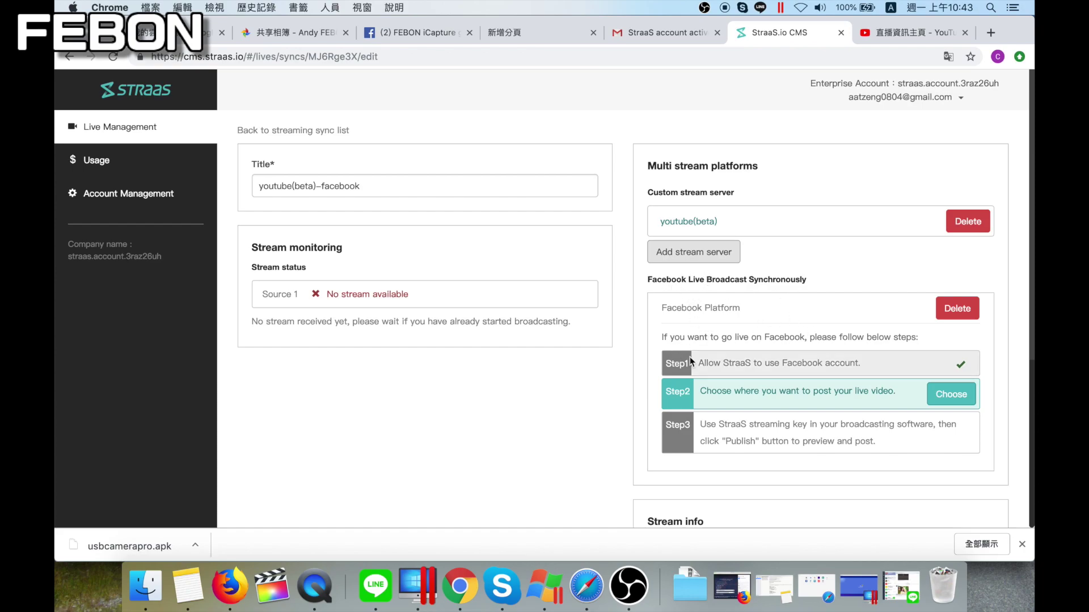
left_click(742, 365)
left_click(948, 394)
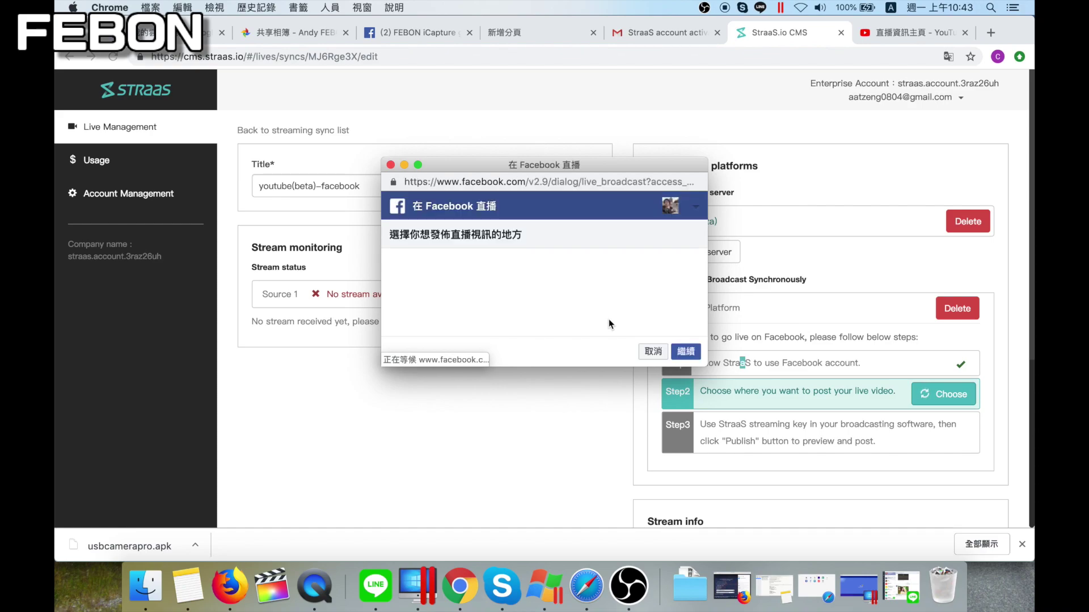
left_click(447, 265)
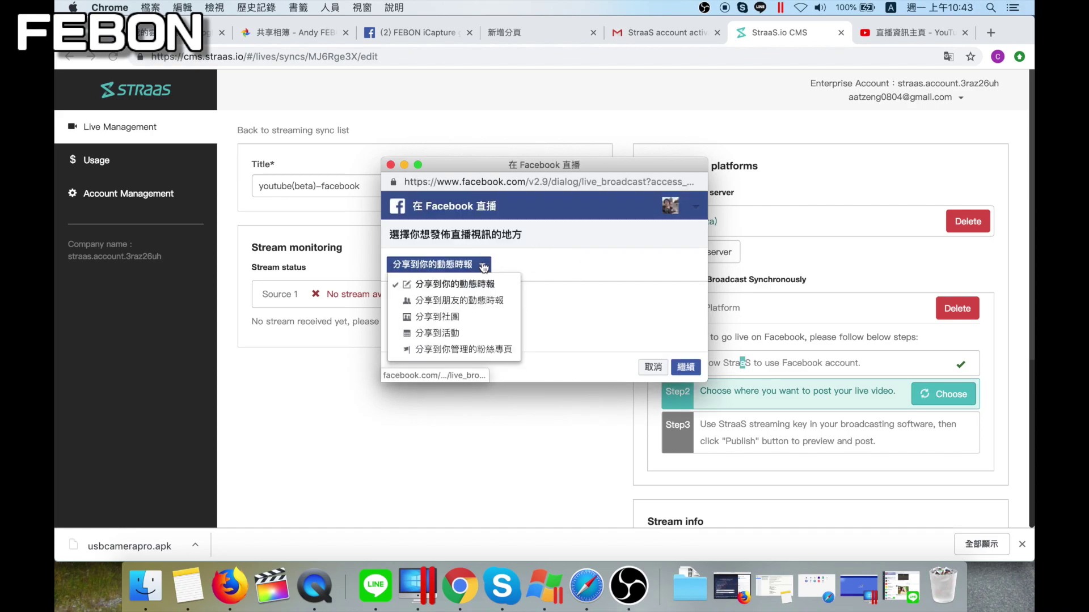
left_click(448, 349)
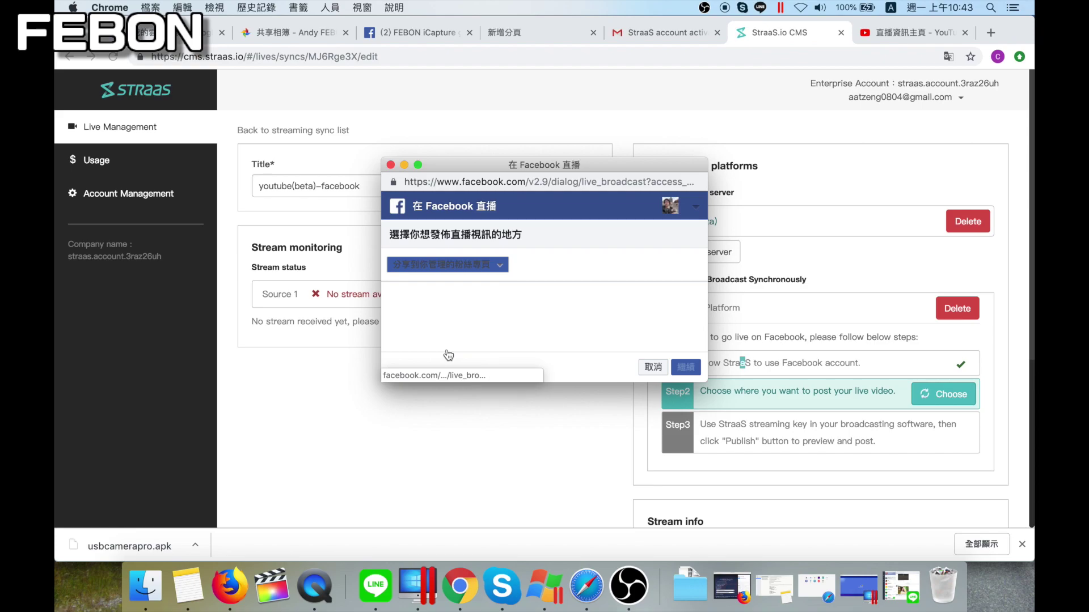
left_click(443, 296)
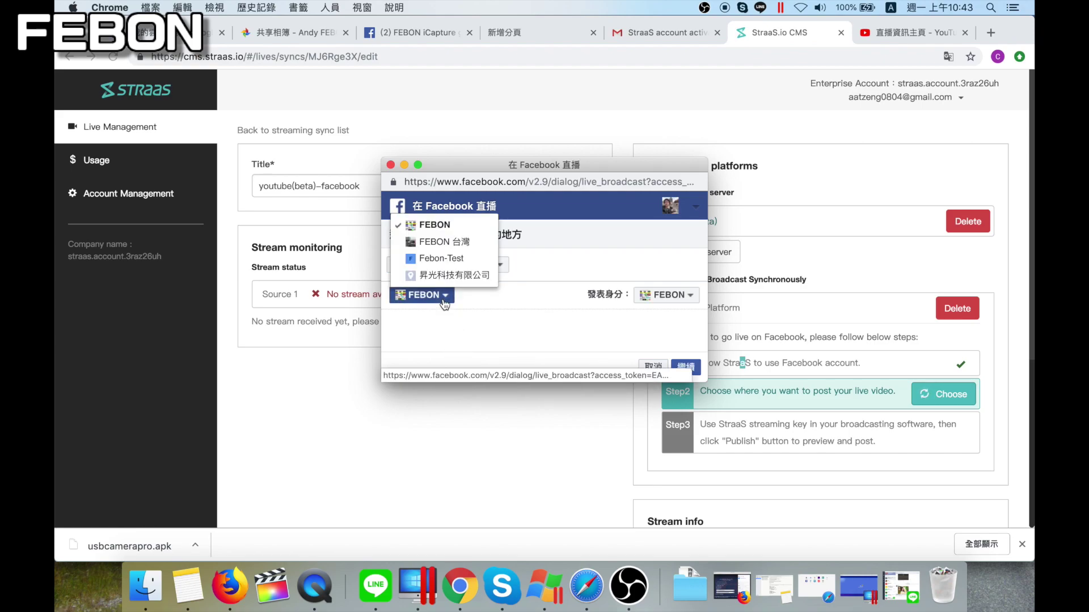
left_click(466, 259)
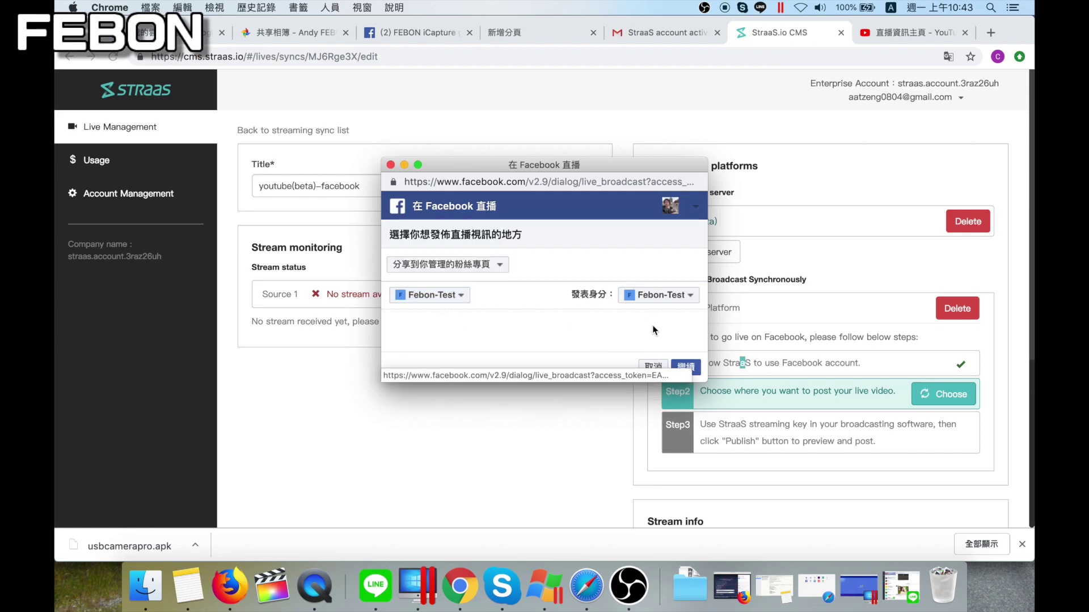
left_click(691, 371)
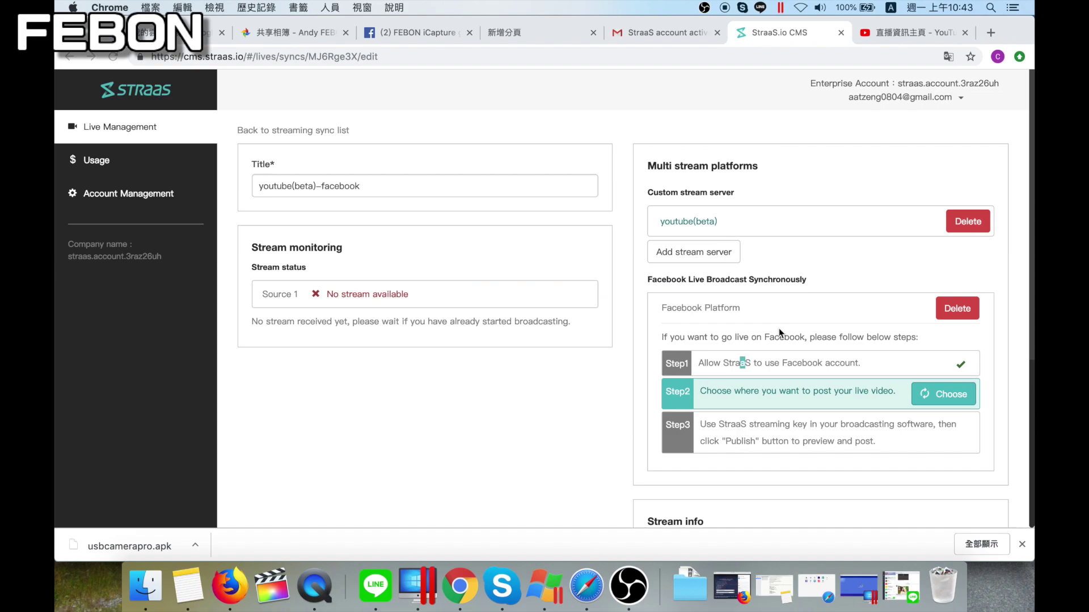
Scroll down to the Stream info with the StraaS ingest URL and stream key
scroll(778, 329, "down", 3)
scroll(781, 338, "up", 1)
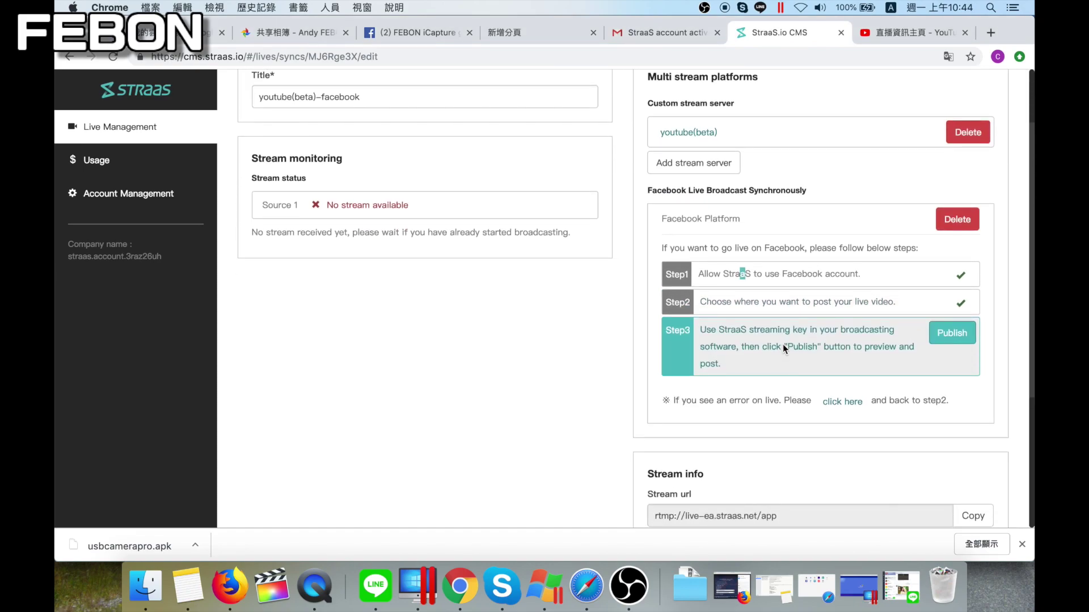
scroll(785, 397, "down", 3)
scroll(704, 416, "up", 3)
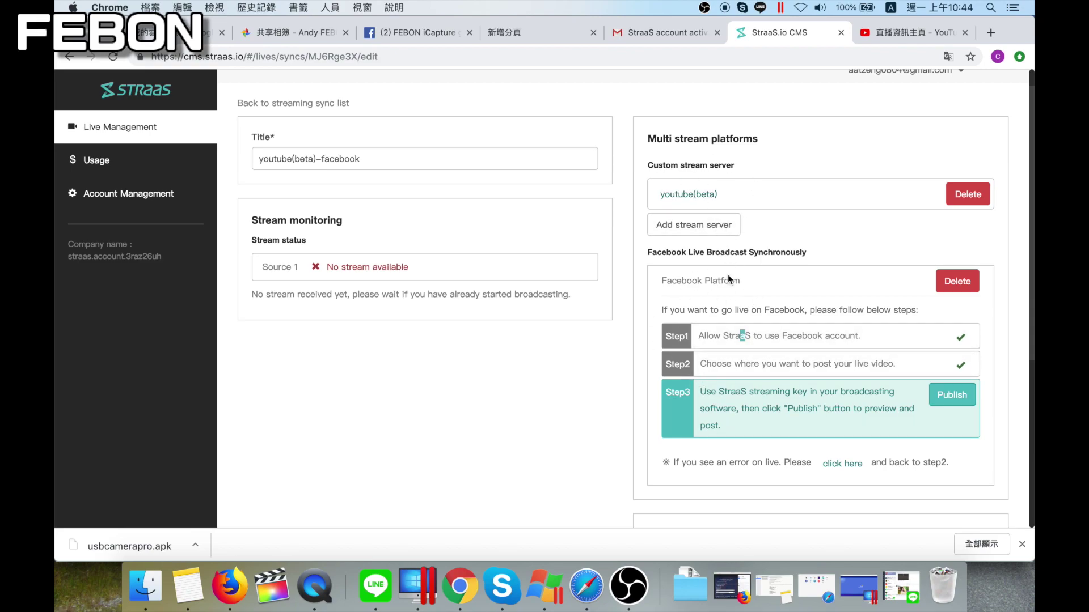
scroll(703, 342, "down", 6)
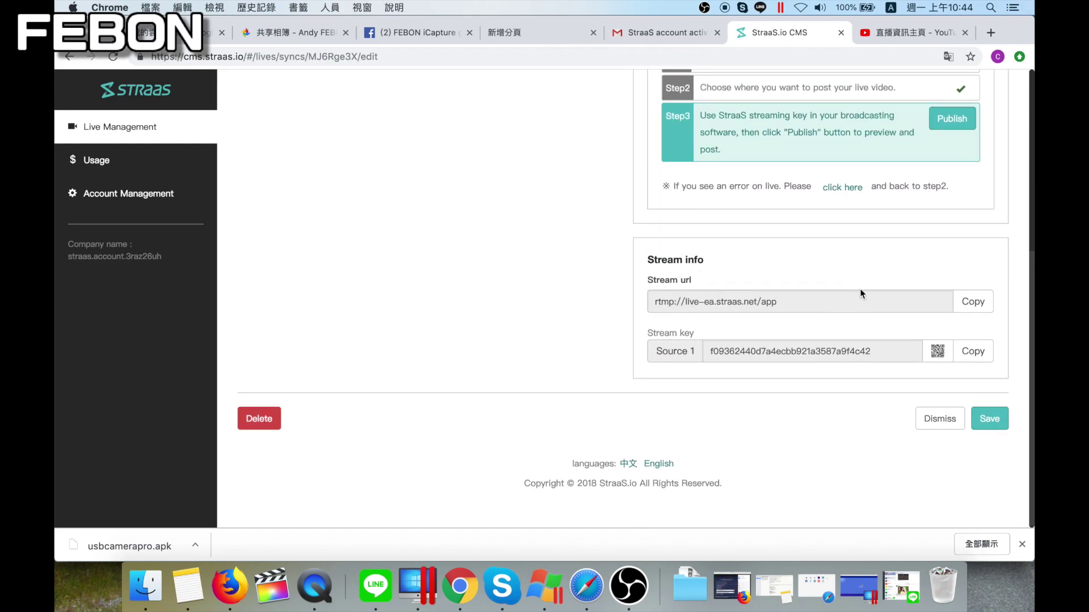
Set the OBS custom server to rtmp://live-ea.straas.net/app, add the StraaS stream key, and save
left_click(628, 586)
left_click(969, 506)
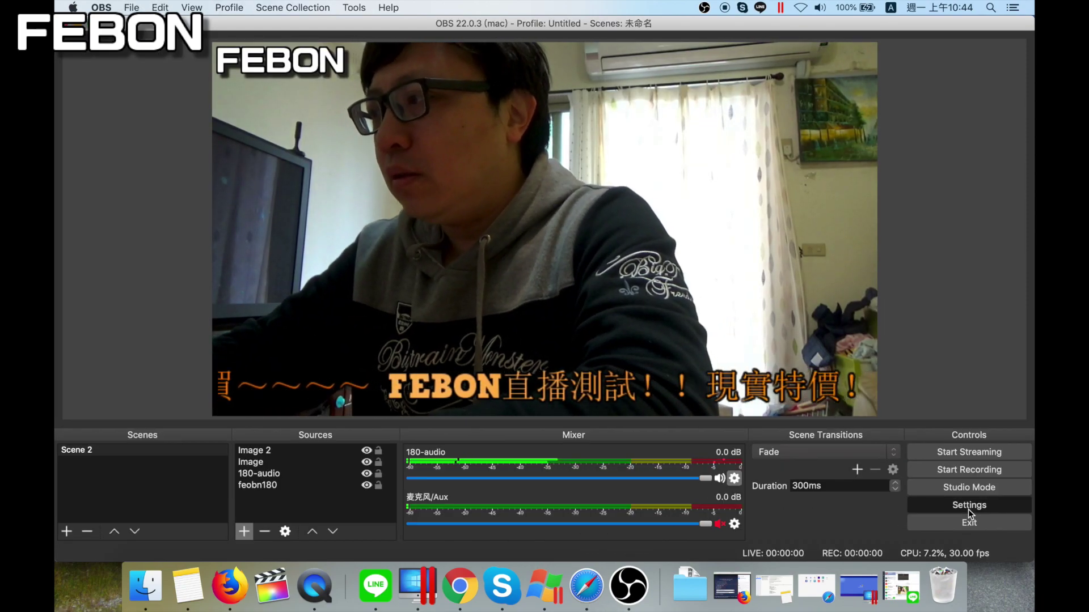
left_click(275, 101)
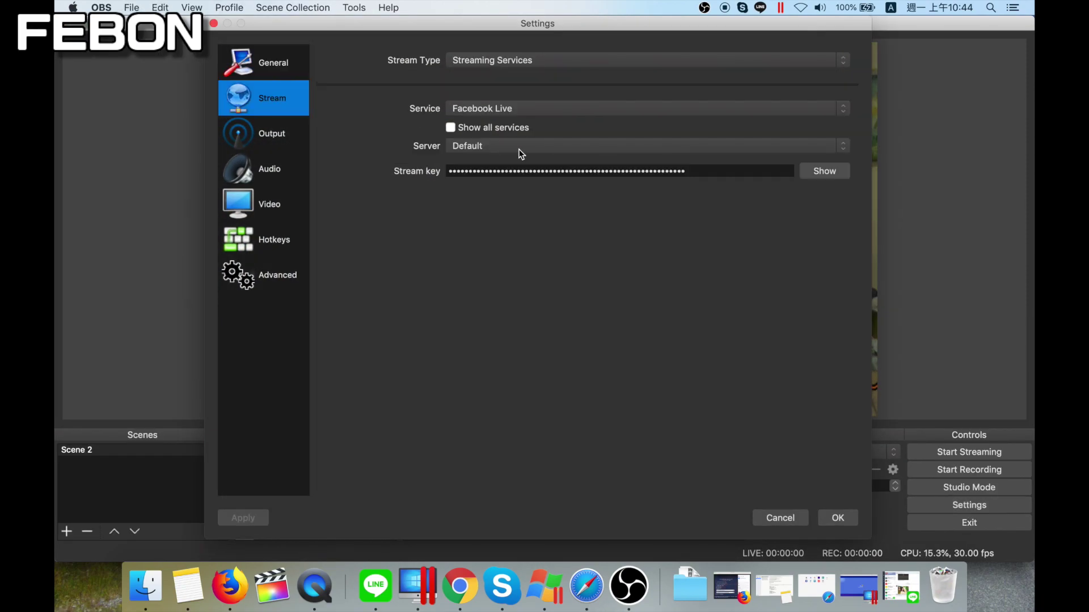
left_click(509, 66)
left_click(503, 74)
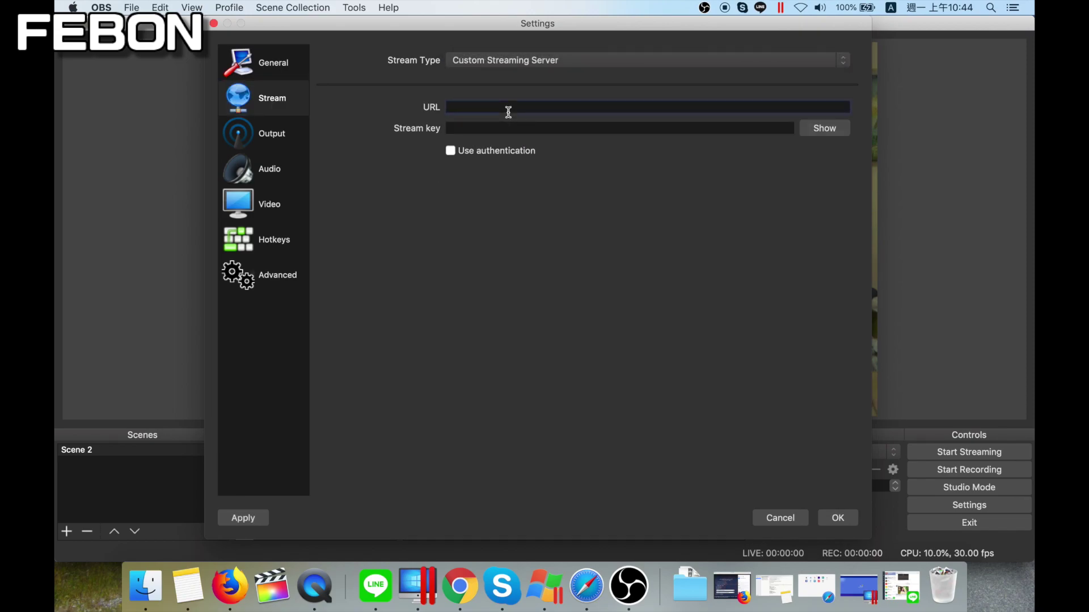
key("super+v")
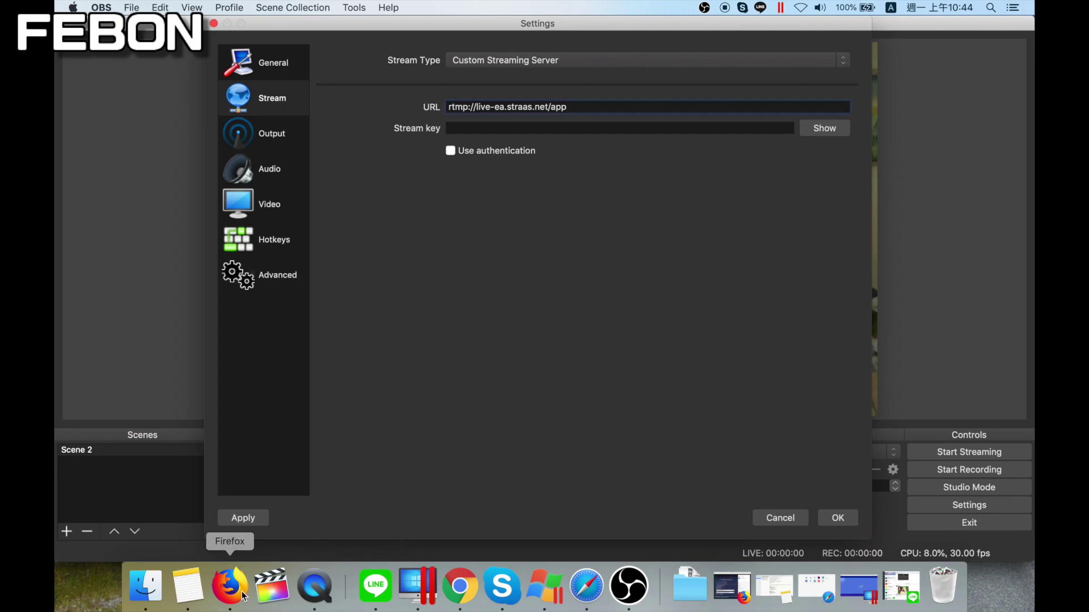
left_click(459, 587)
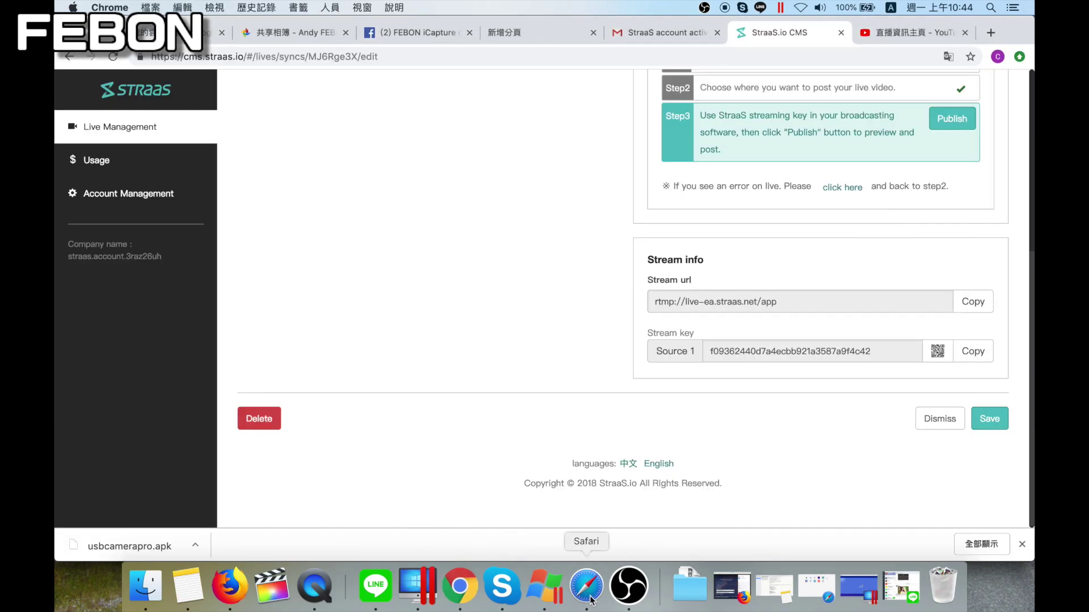
left_click(628, 586)
key("super+v")
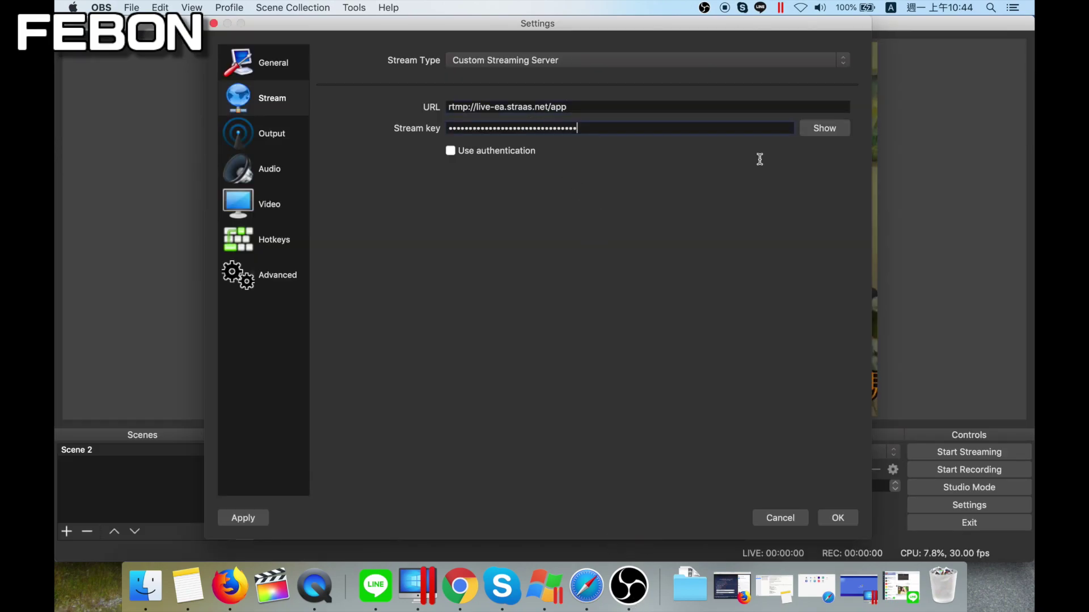
left_click(838, 517)
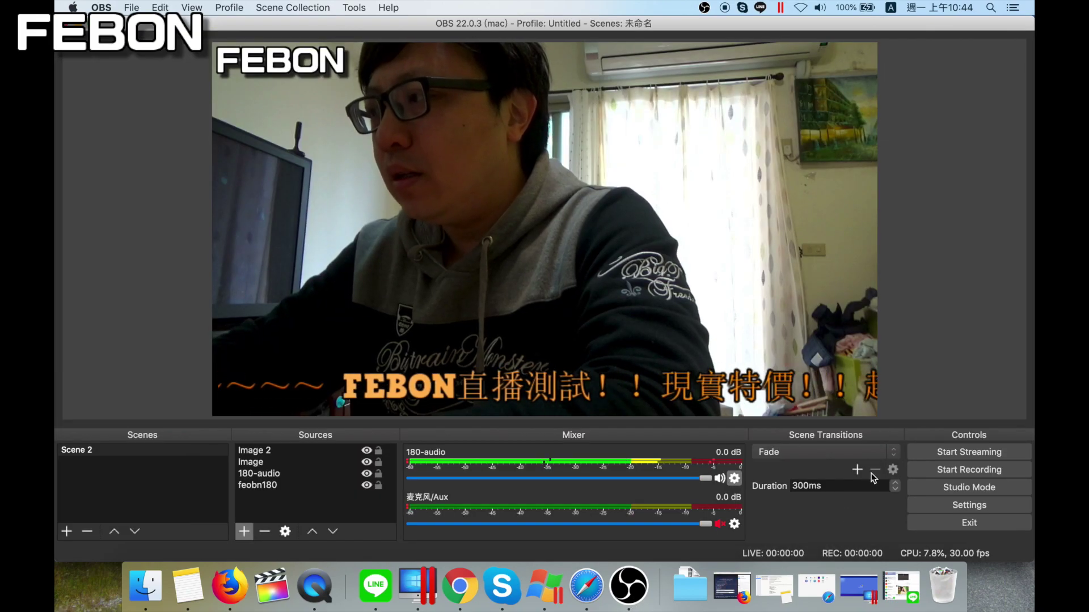
Start the OBS stream to StraaS and return to the StraaS page in Chrome
left_click(948, 458)
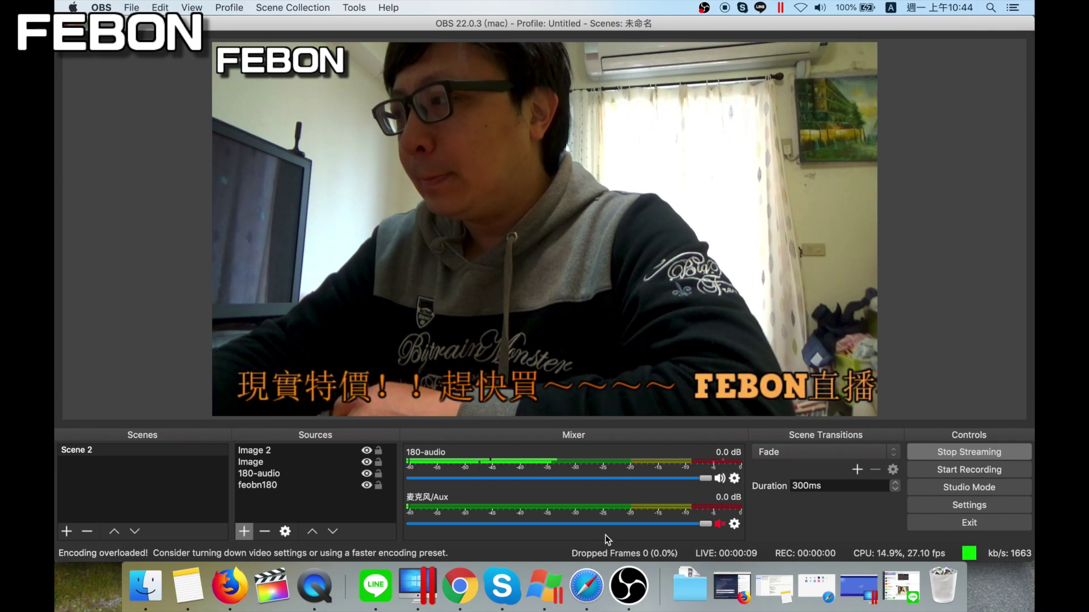
left_click(459, 585)
Publish the stream to Facebook from StraaS Step3 to open the Facebook live popup
scroll(734, 287, "up", 3)
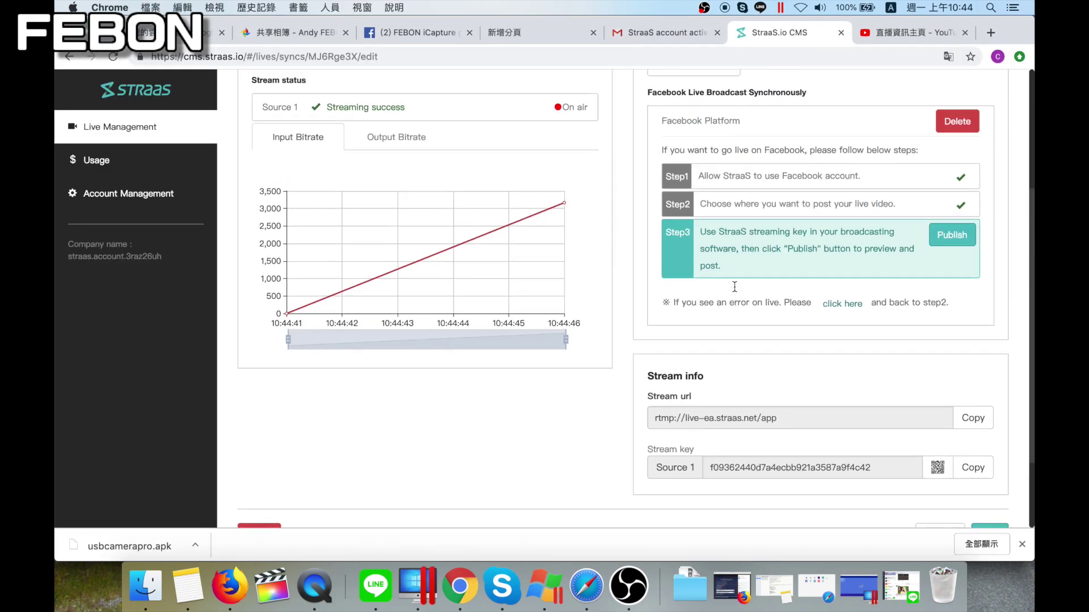
left_click(951, 367)
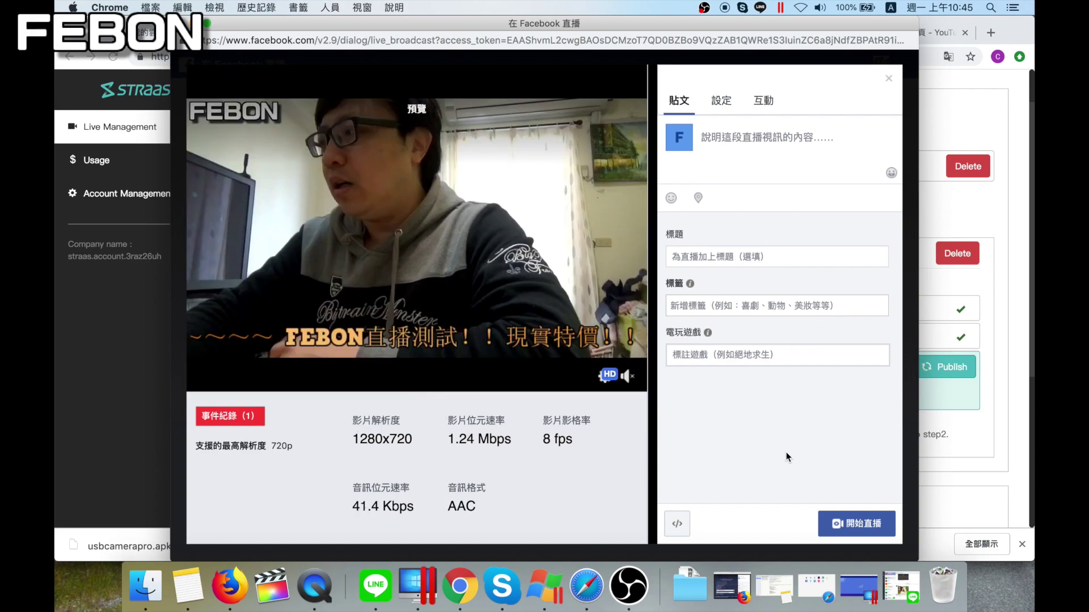
Go live on Facebook with 開始直播 in the live popup
left_click(865, 530)
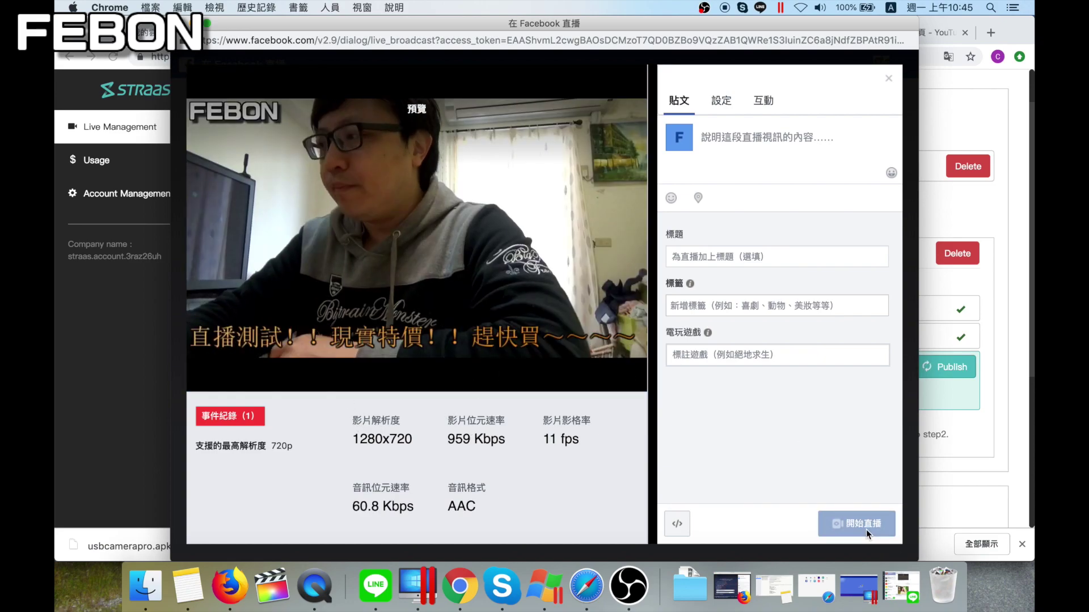